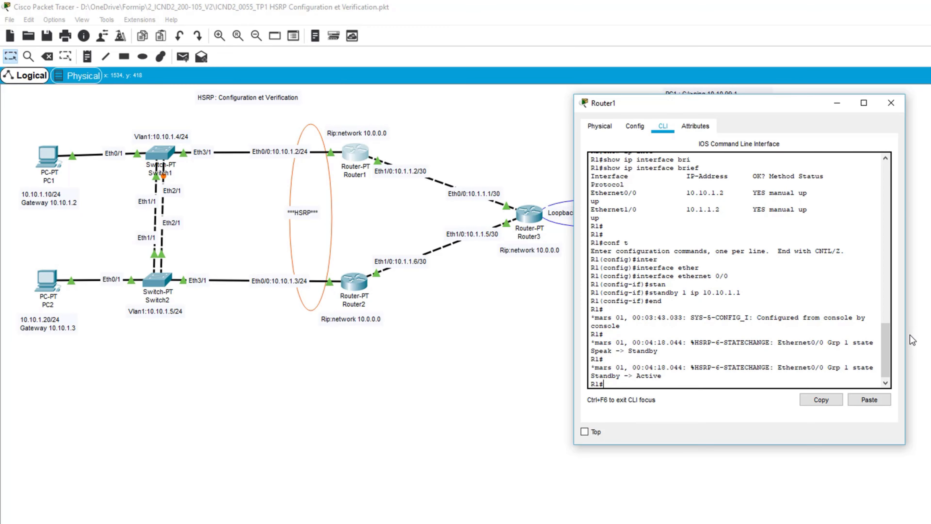
Widen Router1's CLI window and highlight the latest configuration and HSRP state-change messages
{"action": "left_click_drag", "start_coordinate": [906, 338], "coordinate": [930, 338]}
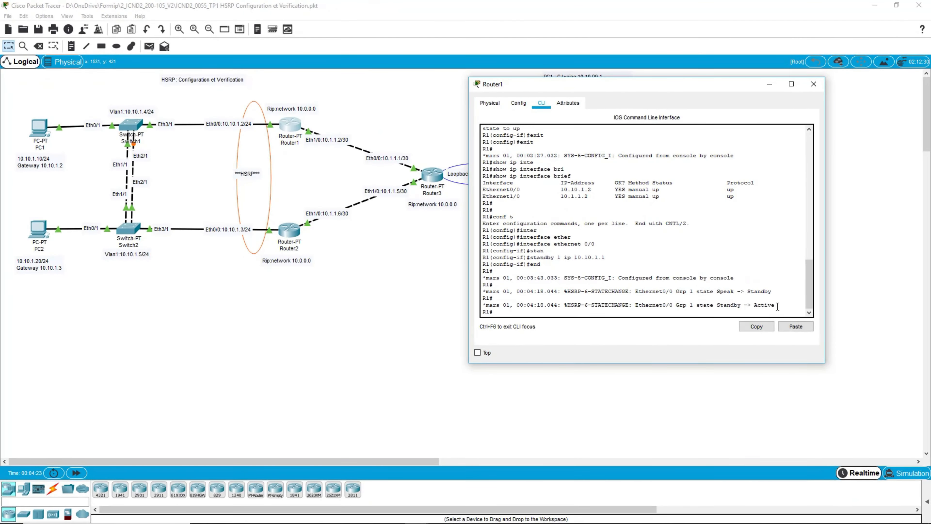
{"action": "left_click_drag", "start_coordinate": [794, 313], "coordinate": [478, 277]}
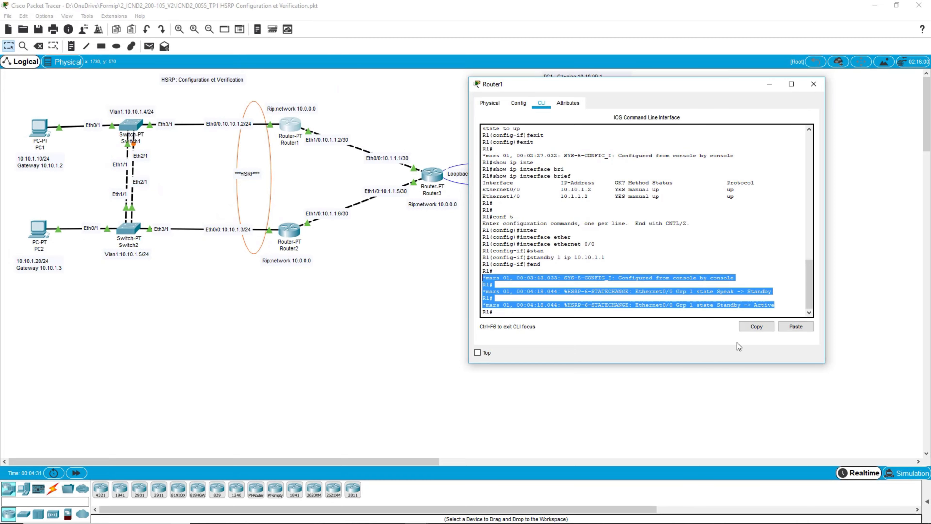
{"action": "left_click", "coordinate": [542, 313]}
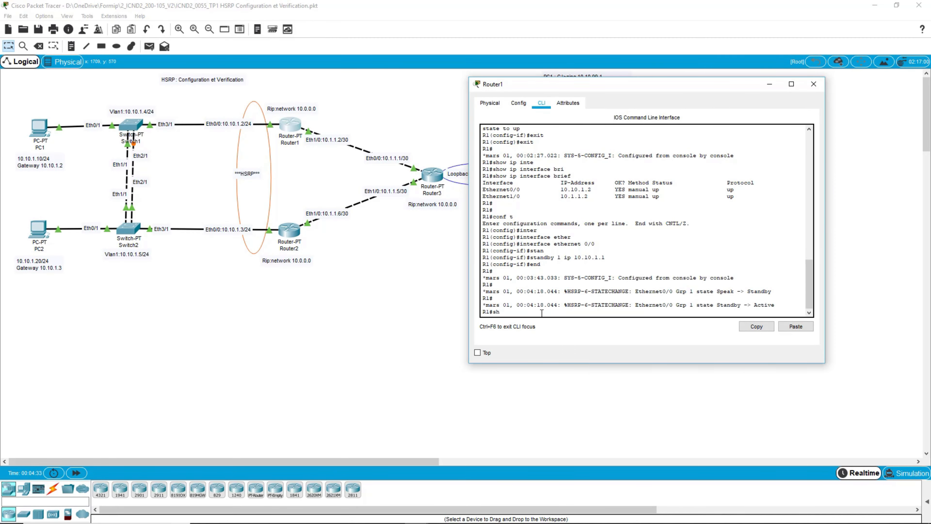
Run show standby on Router1 and examine the active router, standby router and virtual IP address lines
{"action": "type", "text": "show stan"}
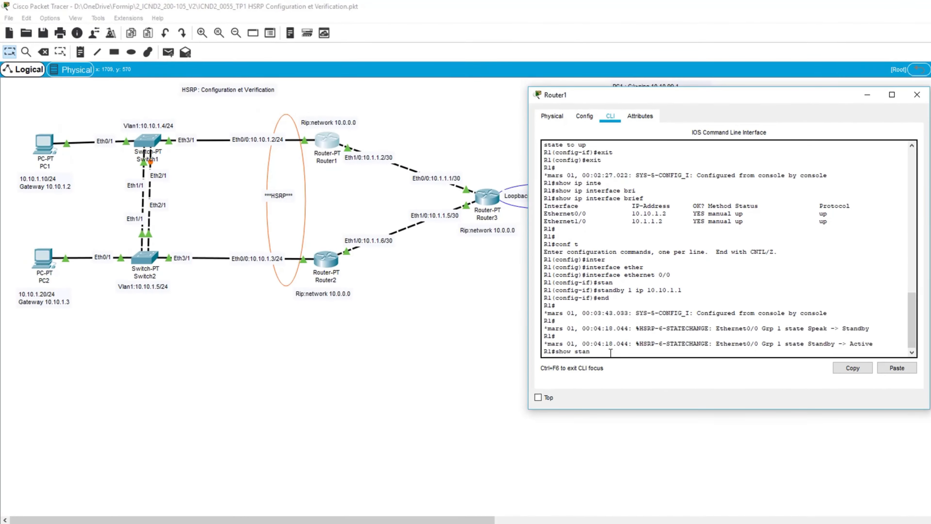
{"action": "key", "text": "Tab"}
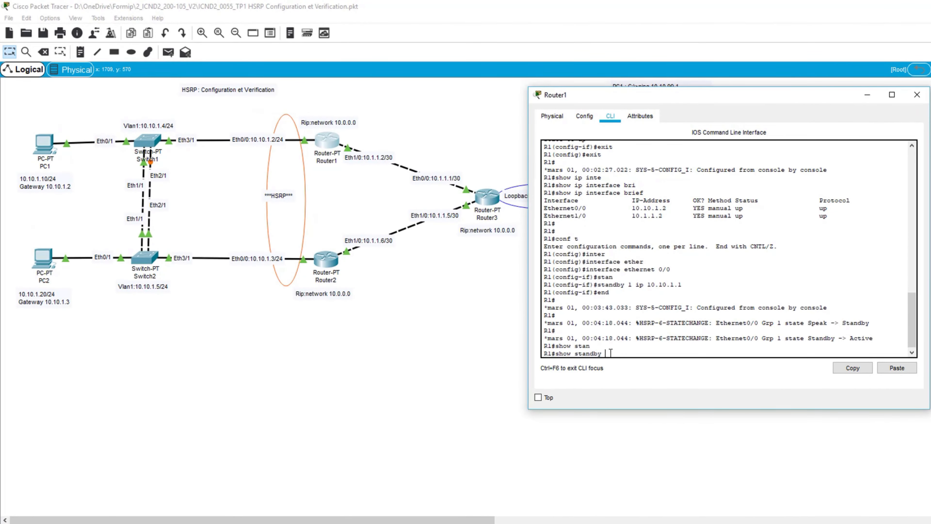
{"action": "key", "text": "Return"}
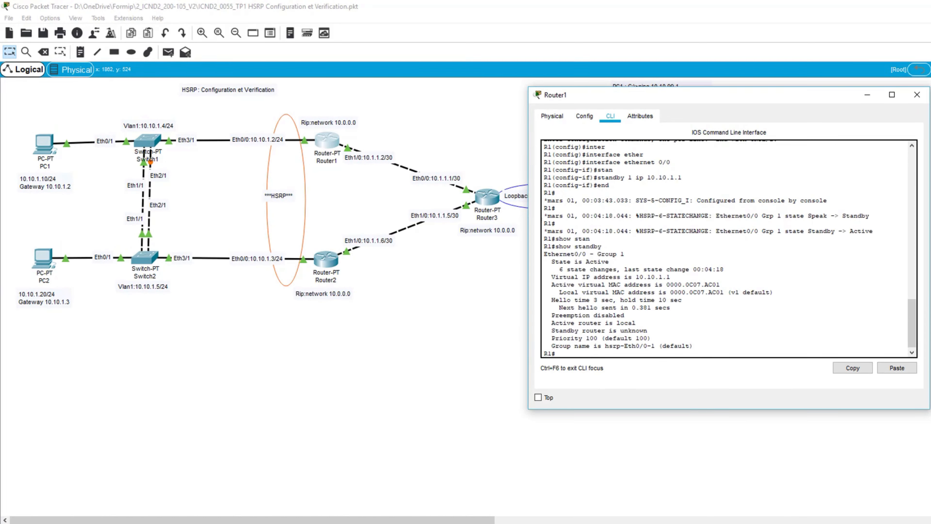
{"action": "left_click_drag", "start_coordinate": [640, 323], "coordinate": [535, 321]}
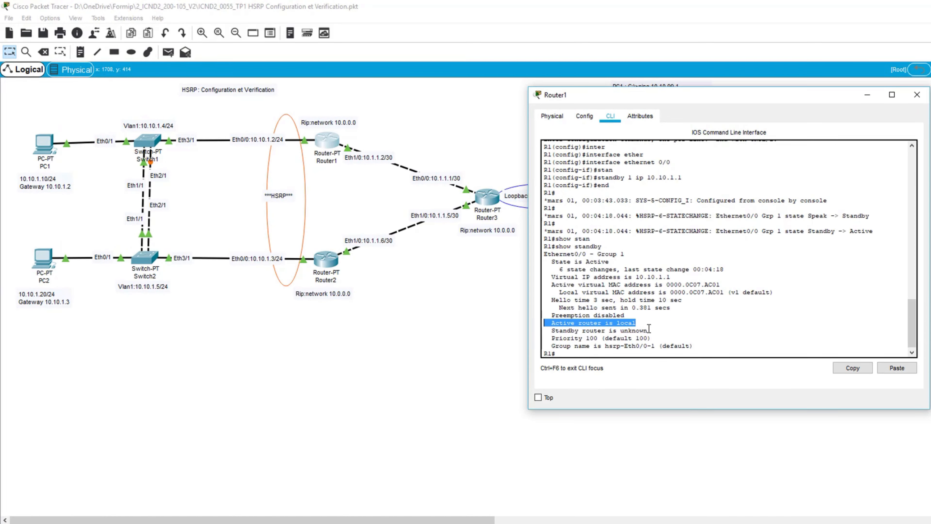
{"action": "left_click_drag", "start_coordinate": [649, 330], "coordinate": [541, 330]}
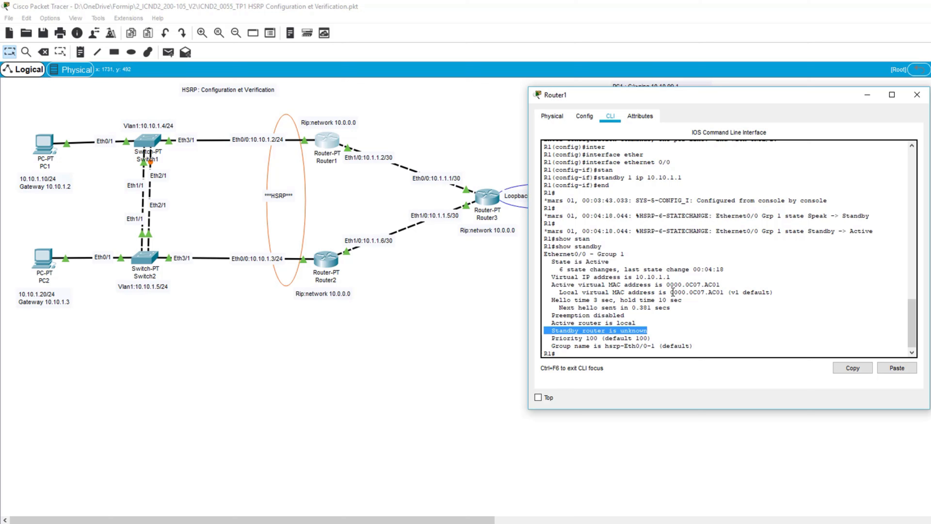
{"action": "left_click_drag", "start_coordinate": [676, 278], "coordinate": [544, 278]}
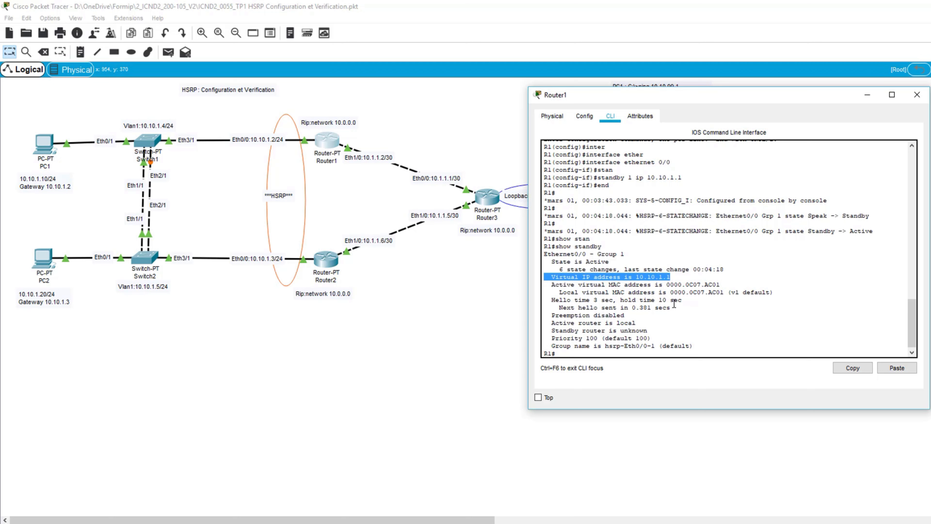
{"action": "left_click", "coordinate": [686, 320]}
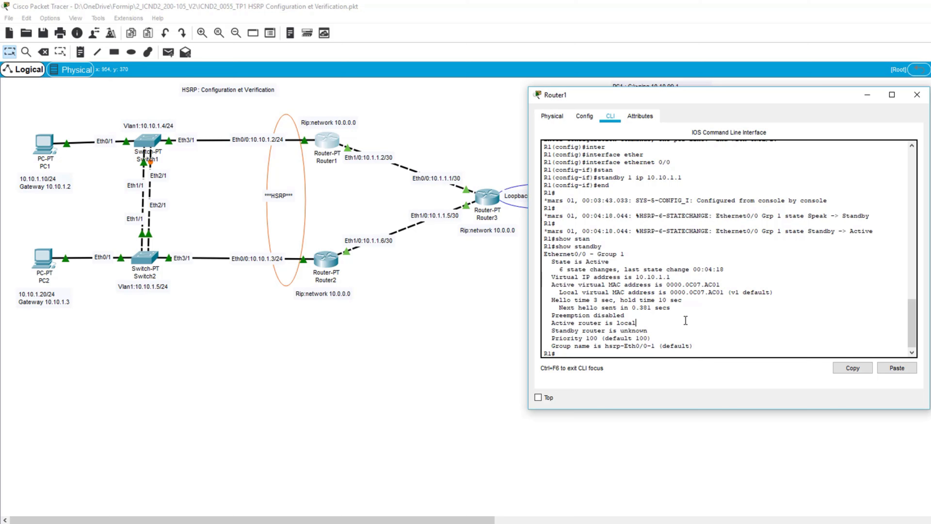
Run show interfaces ethernet 0/0 on Router1 and examine the interface's hardware address
{"action": "type", "text": "show inter"}
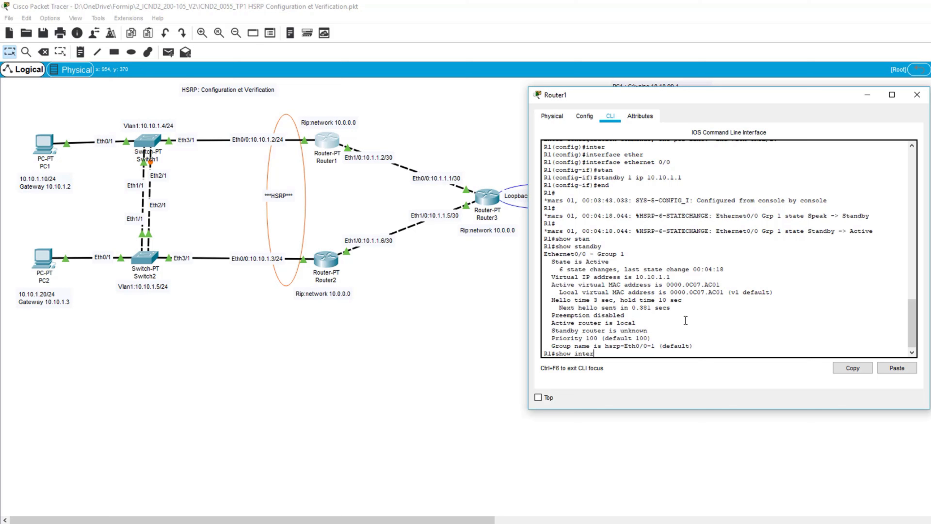
{"action": "key", "text": "Tab"}
{"action": "type", "text": "ether"}
{"action": "key", "text": "Tab"}
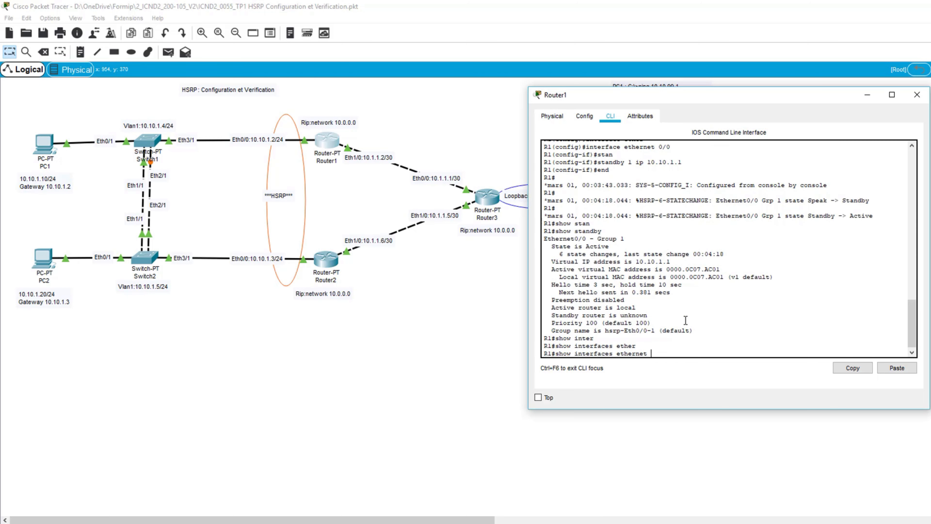
{"action": "type", "text": "0/0"}
{"action": "key", "text": "Return"}
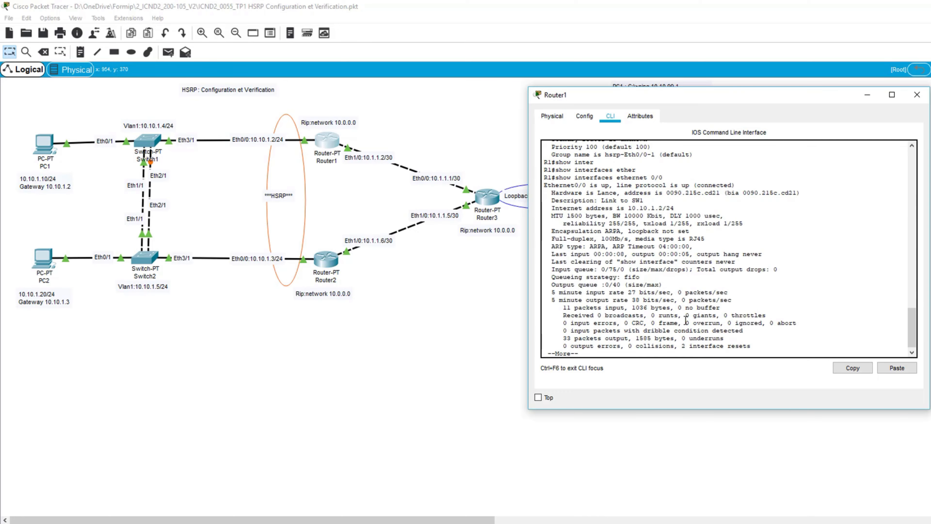
{"action": "scroll", "coordinate": [685, 321], "scroll_direction": "up", "scroll_amount": 5}
{"action": "left_click_drag", "start_coordinate": [720, 291], "coordinate": [676, 291]}
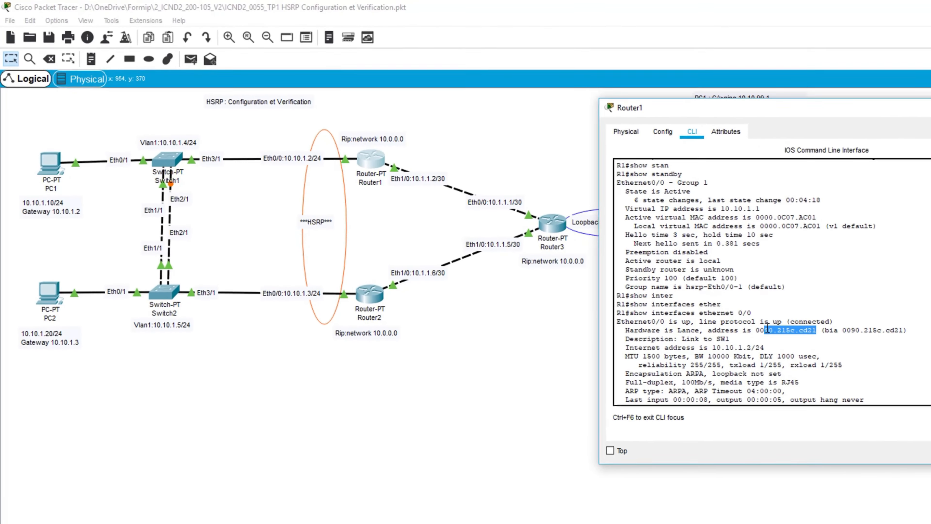
{"action": "left_click_drag", "start_coordinate": [767, 326], "coordinate": [756, 329]}
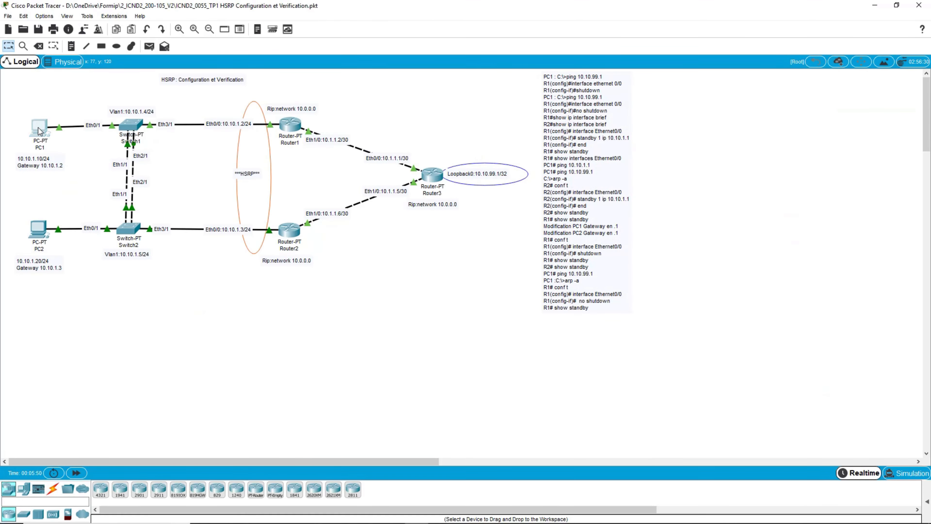
From PC1's command prompt, ping the virtual gateway 10.10.1.1 and the loopback address 10.10.99.1
{"action": "left_click", "coordinate": [39, 127]}
{"action": "left_click_drag", "start_coordinate": [372, 85], "coordinate": [444, 70]}
{"action": "left_click", "coordinate": [609, 127]}
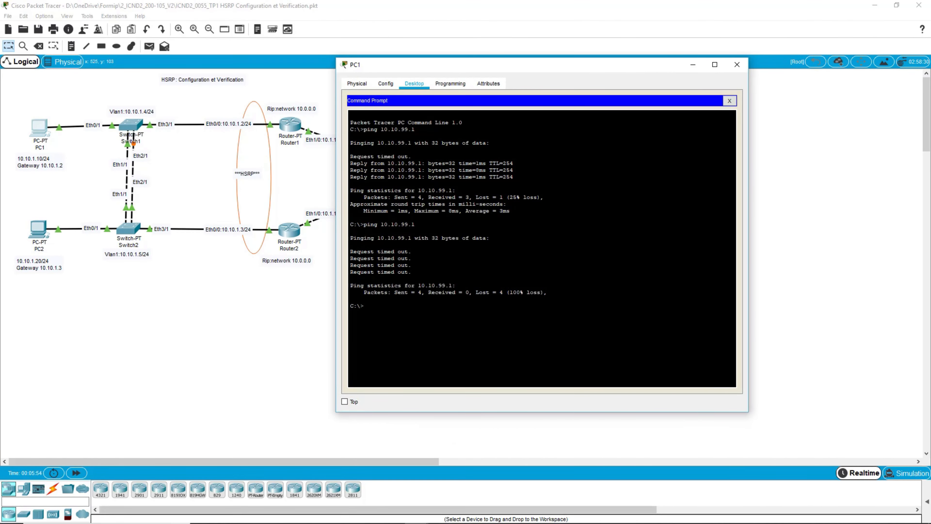
{"action": "type", "text": "ping 10.10.1.1"}
{"action": "key", "text": "Return"}
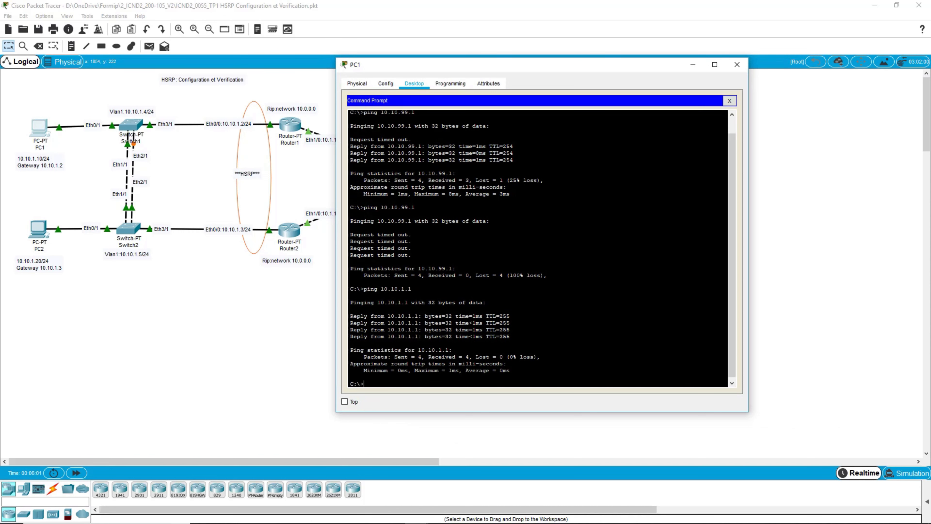
{"action": "key", "text": "Up"}
{"action": "key", "text": "Up"}
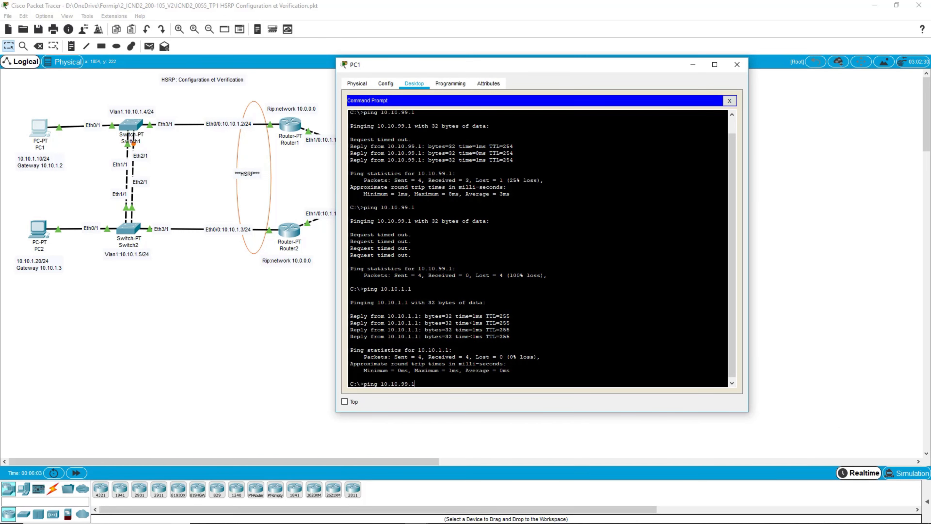
{"action": "key", "text": "Return"}
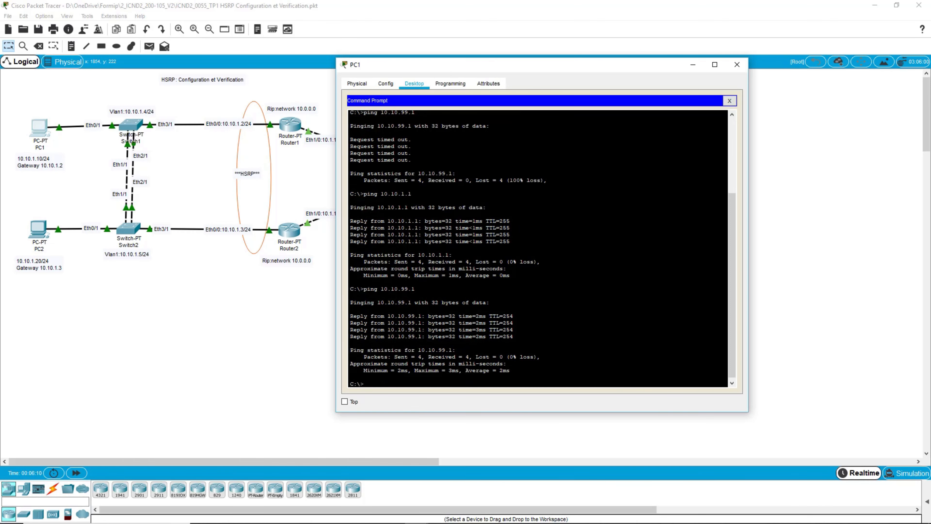
Display PC1's ARP table with arp -a, check the entry for 10.10.1.1, and dismiss the PC1 window
{"action": "type", "text": "arp -a"}
{"action": "key", "text": "Return"}
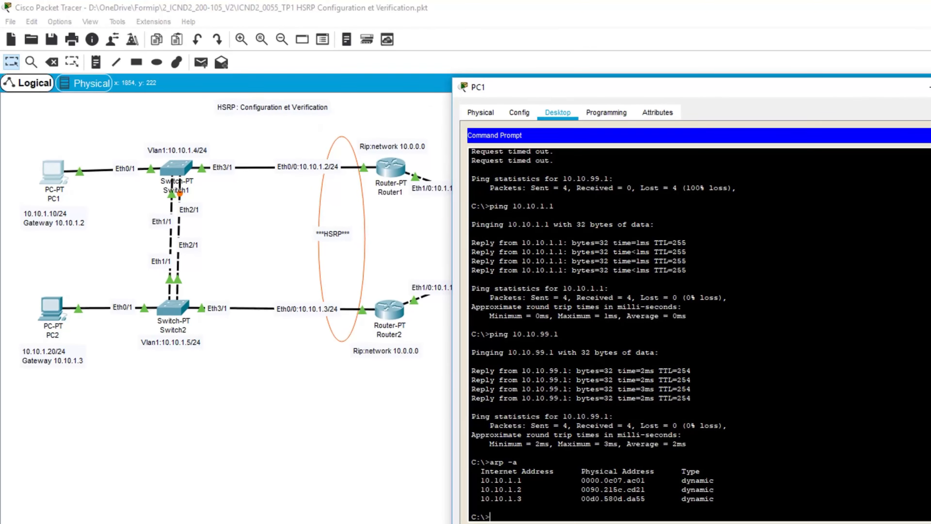
{"action": "left_click_drag", "start_coordinate": [714, 480], "coordinate": [470, 481]}
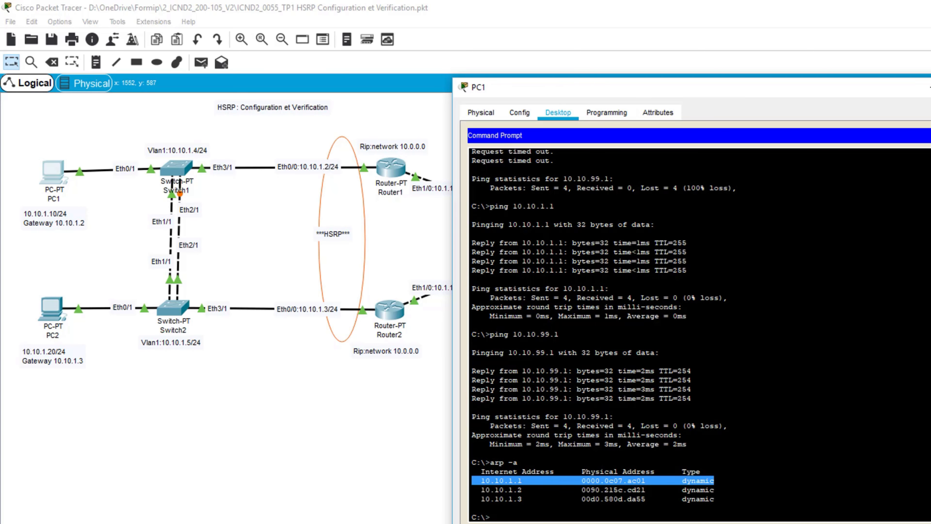
{"action": "left_click", "coordinate": [930, 87]}
Open Router2's command line and enter global configuration mode with conf t
{"action": "left_click", "coordinate": [396, 311]}
{"action": "left_click_drag", "start_coordinate": [574, 175], "coordinate": [631, 90]}
{"action": "key", "text": "Return"}
{"action": "key", "text": "Return"}
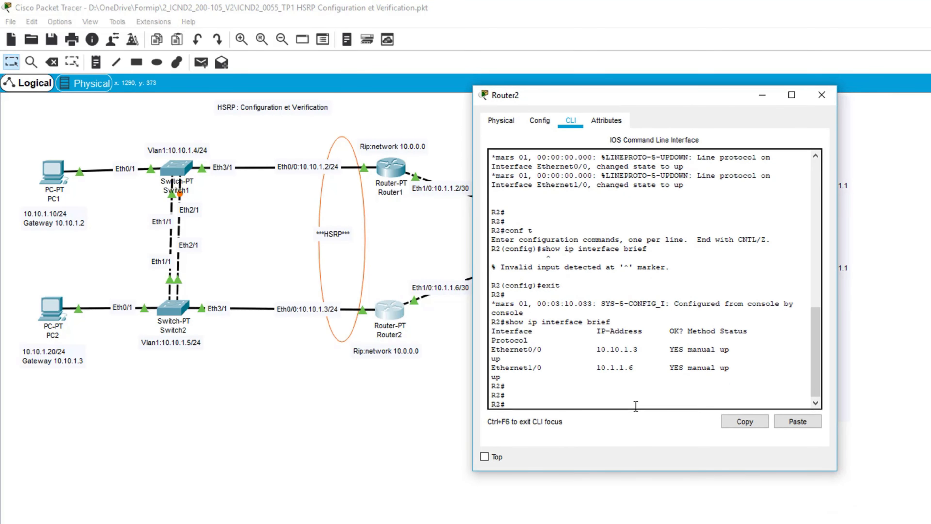
{"action": "type", "text": "conf t"}
{"action": "key", "text": "Return"}
Enter interface configuration mode for ethernet 0/0 on Router2
{"action": "type", "text": "ig)#i"}
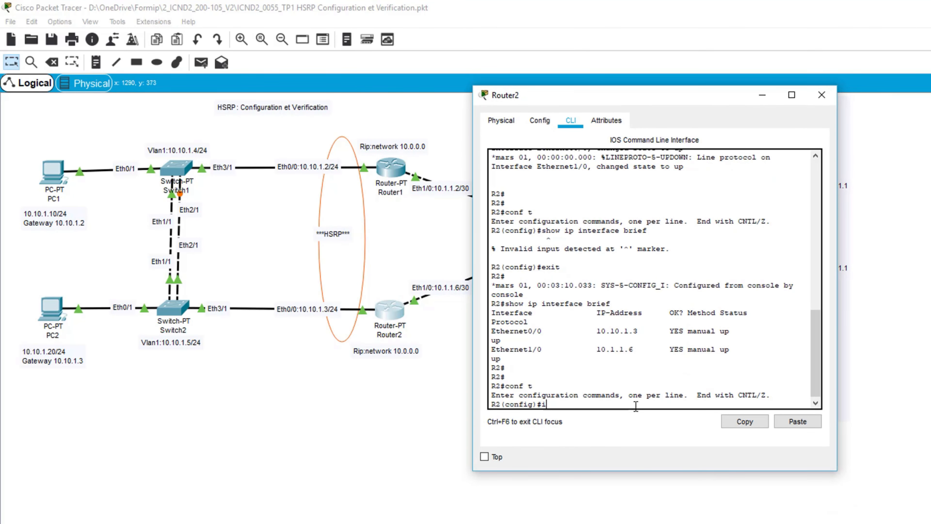
{"action": "type", "text": "nter"}
{"action": "key", "text": "Tab"}
{"action": "type", "text": "e"}
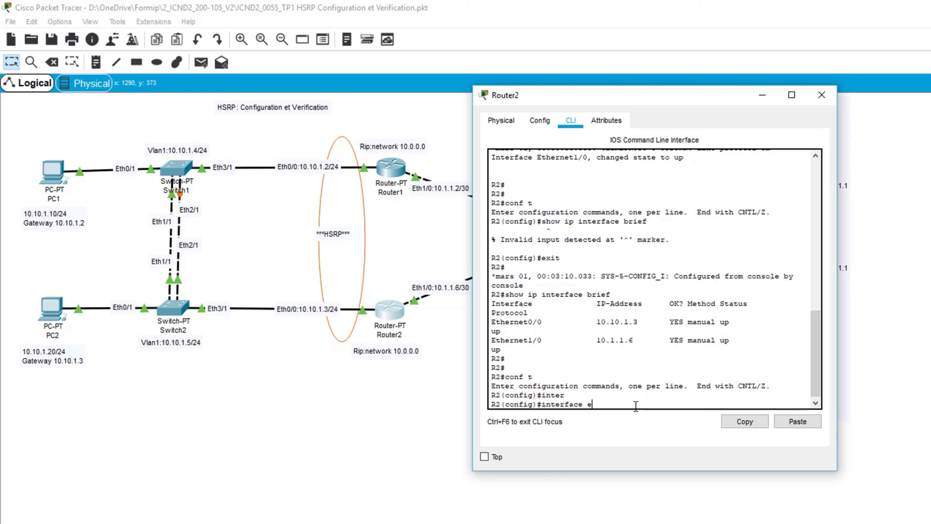
{"action": "type", "text": "ther"}
{"action": "key", "text": "Tab"}
{"action": "type", "text": "0/0"}
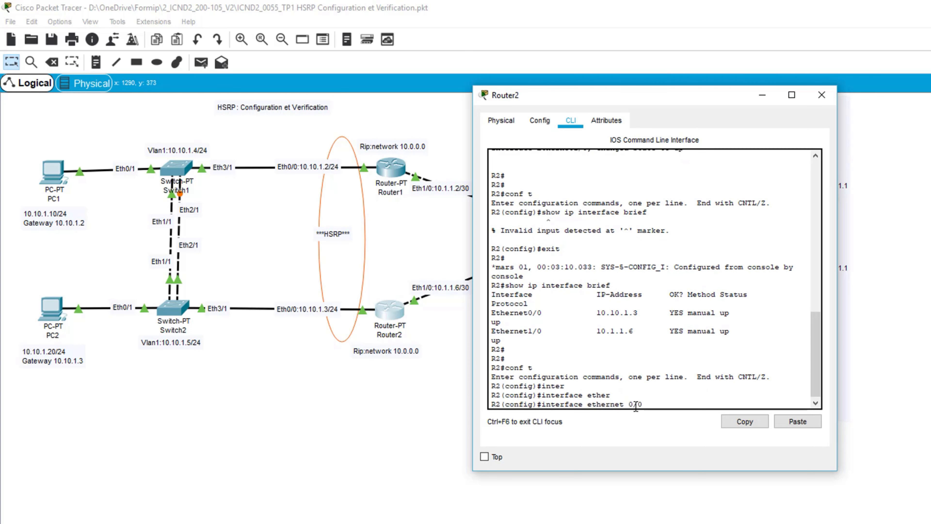
{"action": "key", "text": "Return"}
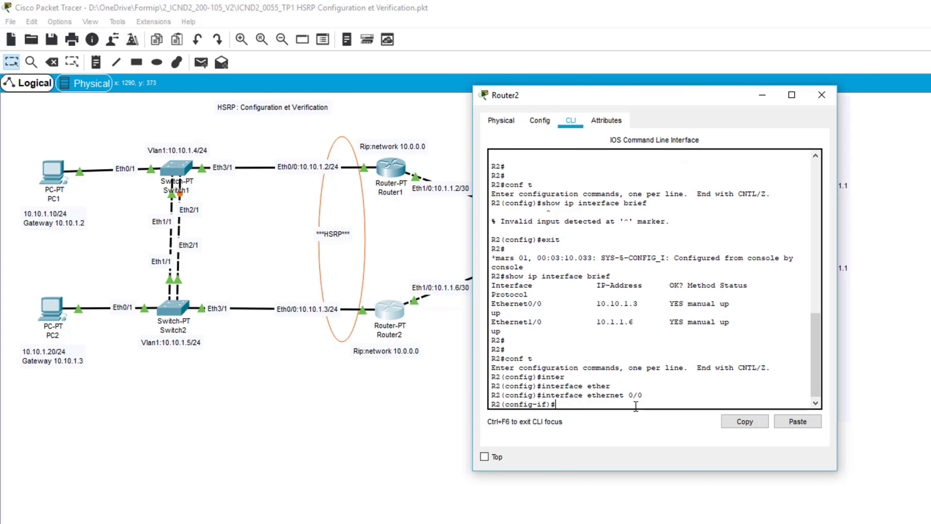
Configure HSRP group 1 on Router2's interface with standby 1 ip 10.10.1.1, and end configuration mode
{"action": "type", "text": "sta"}
{"action": "key", "text": "Tab"}
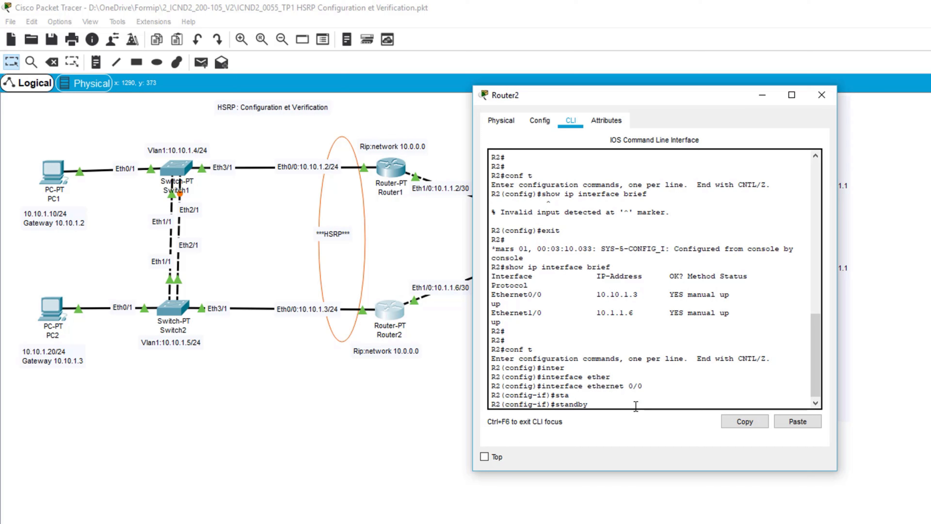
{"action": "type", "text": "1"}
{"action": "key", "text": "Tab"}
{"action": "type", "text": "ip"}
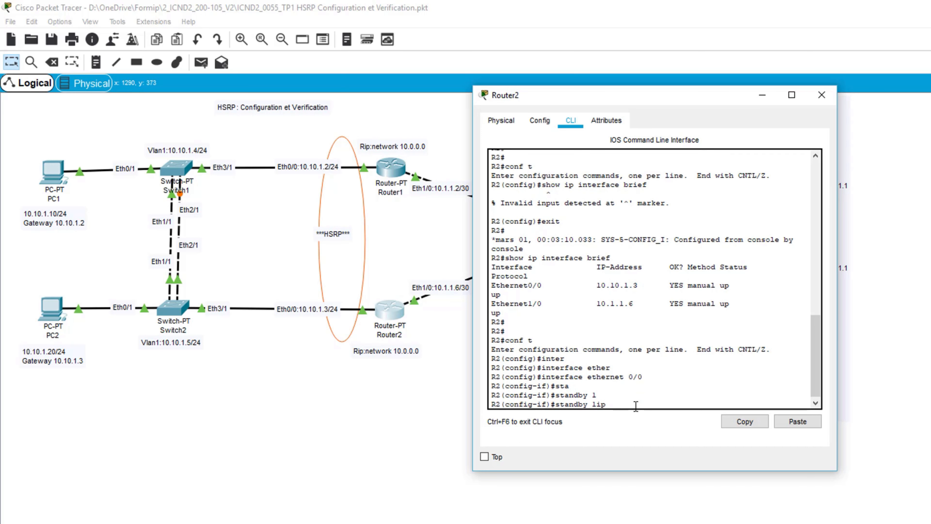
{"action": "key", "text": "BackSpace"}
{"action": "key", "text": "BackSpace"}
{"action": "type", "text": "ip 10.10.1.1"}
{"action": "key", "text": "Return"}
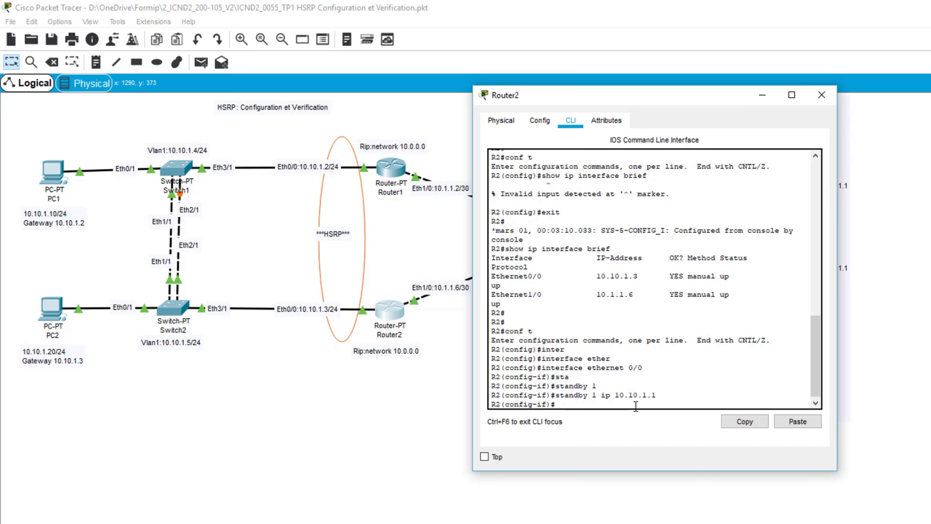
{"action": "type", "text": "end"}
{"action": "key", "text": "Return"}
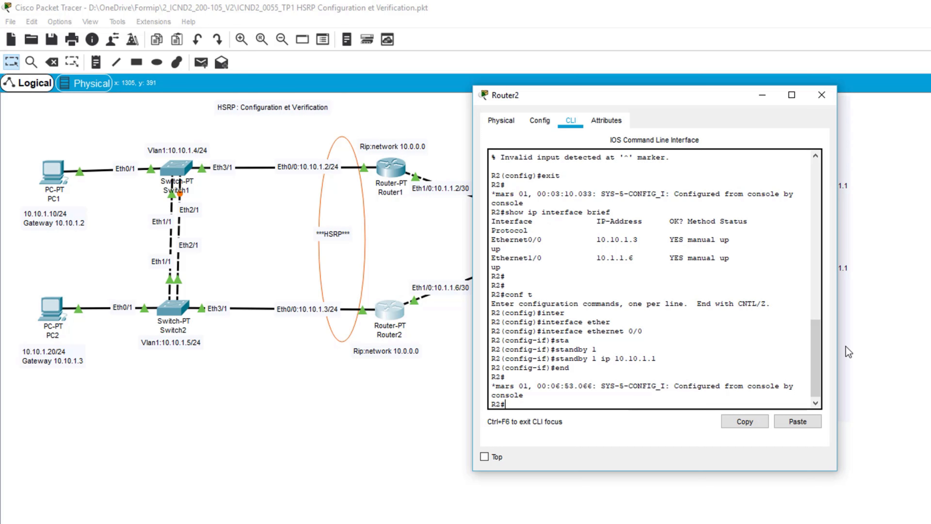
Widen Router2's CLI window and highlight its latest configuration and HSRP state-change messages
{"action": "left_click_drag", "start_coordinate": [838, 345], "coordinate": [912, 345]}
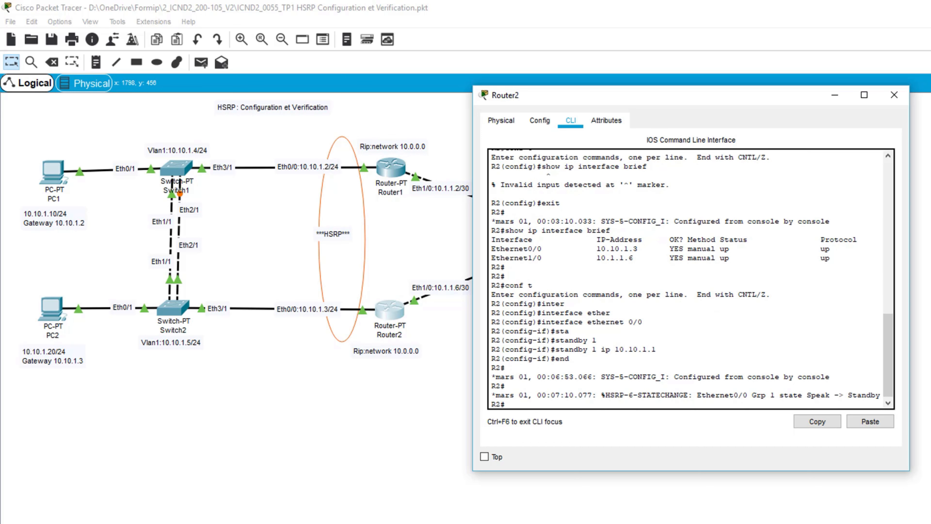
{"action": "left_click_drag", "start_coordinate": [909, 279], "coordinate": [921, 279]}
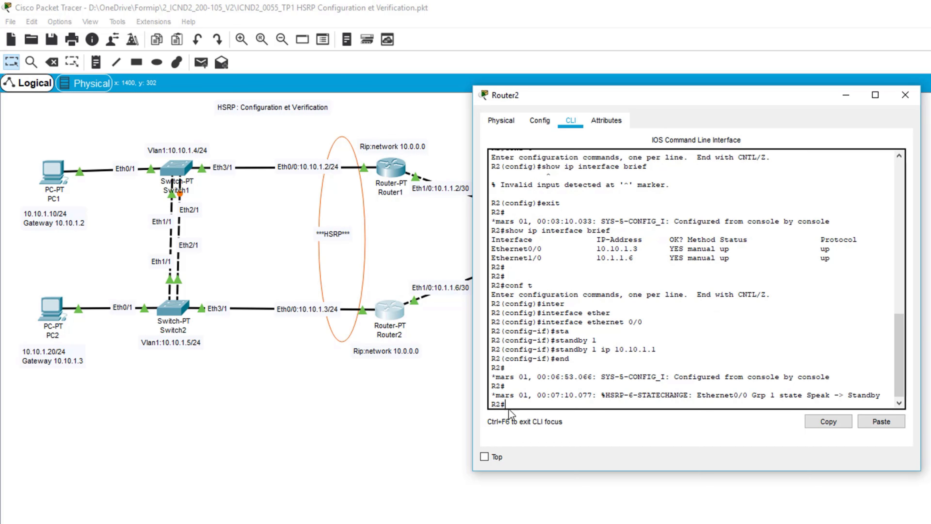
{"action": "left_click_drag", "start_coordinate": [508, 405], "coordinate": [486, 370]}
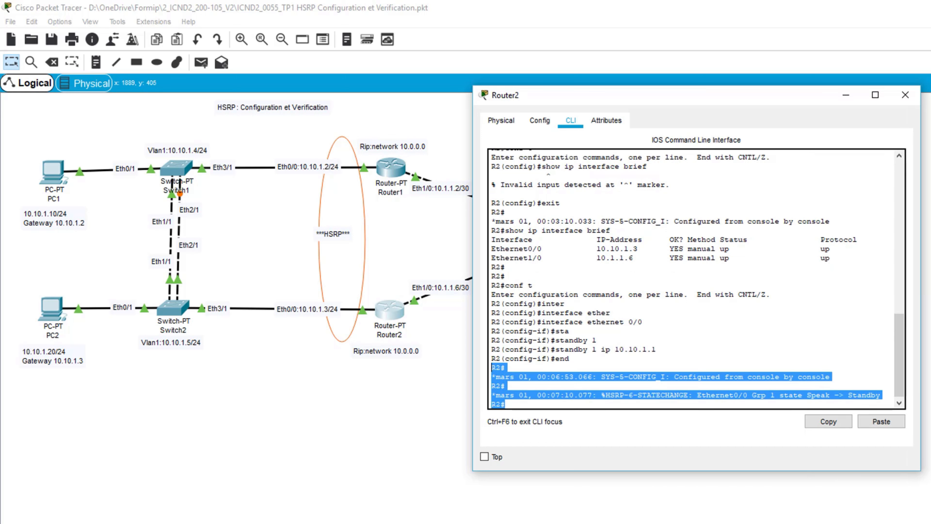
Display Router2's HSRP status with show standby
{"action": "type", "text": "show st"}
{"action": "key", "text": "Tab"}
{"action": "type", "text": "n"}
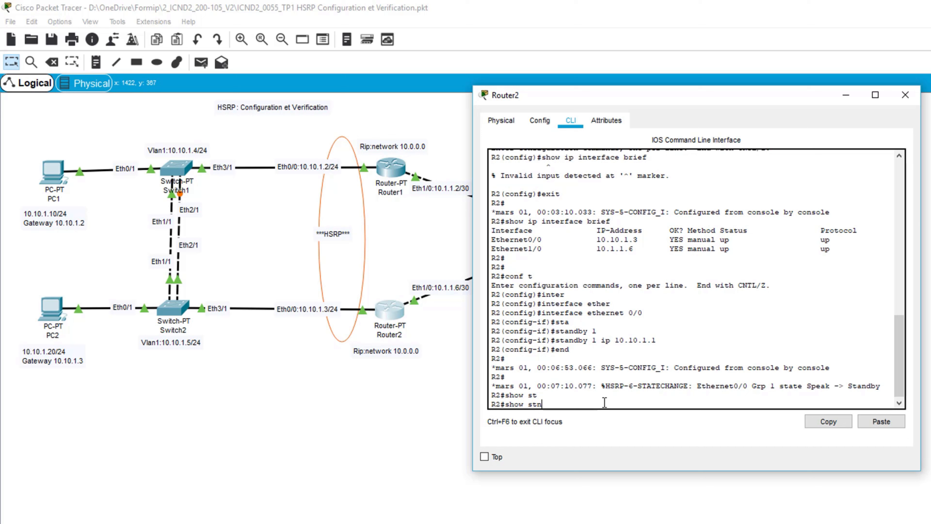
{"action": "key", "text": "BackSpace"}
{"action": "type", "text": "an"}
{"action": "key", "text": "Tab"}
{"action": "key", "text": "Return"}
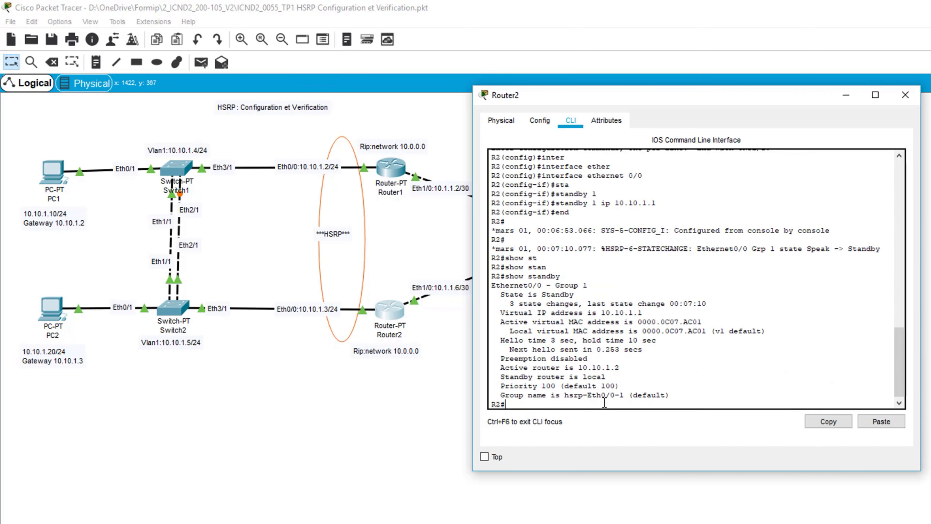
Highlight the active virtual MAC address and active router lines in Router2's standby output, and close the router's window
{"action": "left_click_drag", "start_coordinate": [701, 322], "coordinate": [491, 322]}
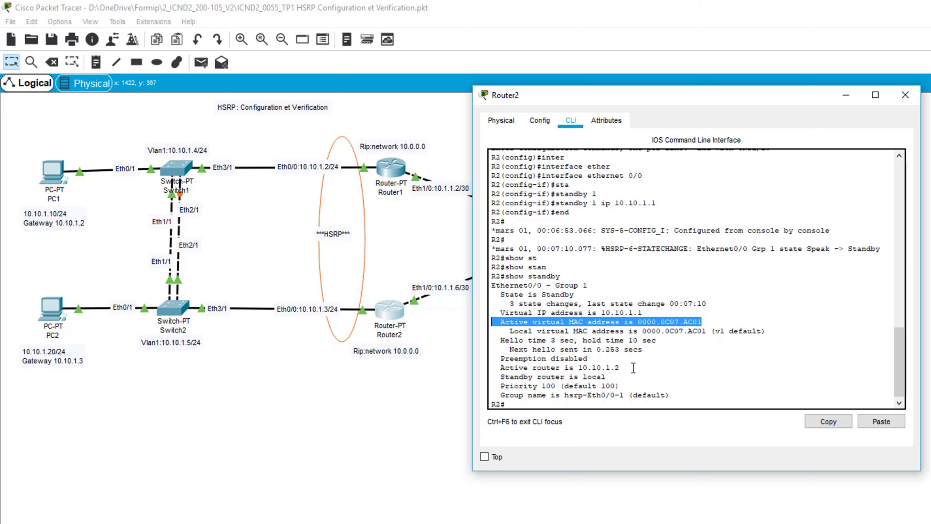
{"action": "left_click_drag", "start_coordinate": [619, 368], "coordinate": [492, 368]}
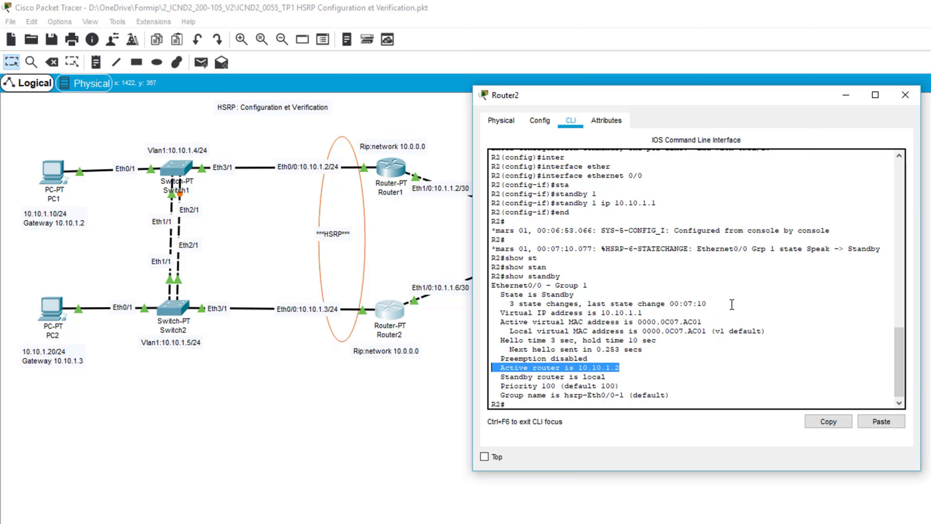
{"action": "left_click", "coordinate": [905, 95]}
Display Router1's HSRP status with show standby, highlight the standby router line, and close the window
{"action": "left_click", "coordinate": [390, 167]}
{"action": "left_click_drag", "start_coordinate": [367, 74], "coordinate": [563, 106]}
{"action": "key", "text": "Up"}
{"action": "key", "text": "Up"}
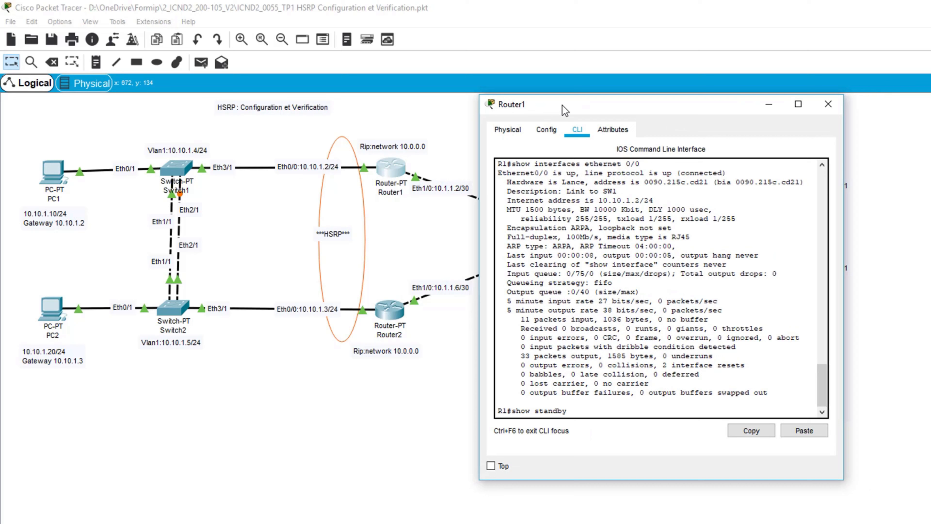
{"action": "key", "text": "Return"}
{"action": "left_click_drag", "start_coordinate": [631, 386], "coordinate": [490, 386]}
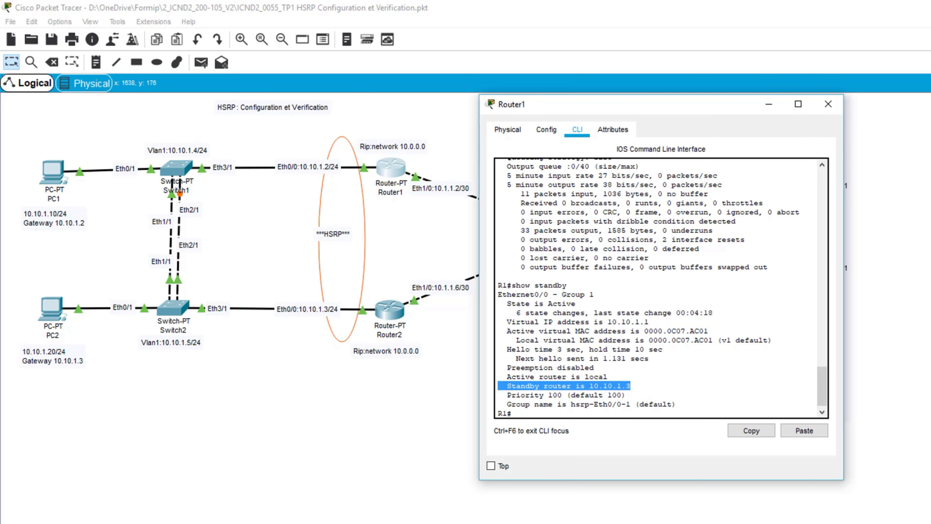
{"action": "left_click", "coordinate": [828, 106]}
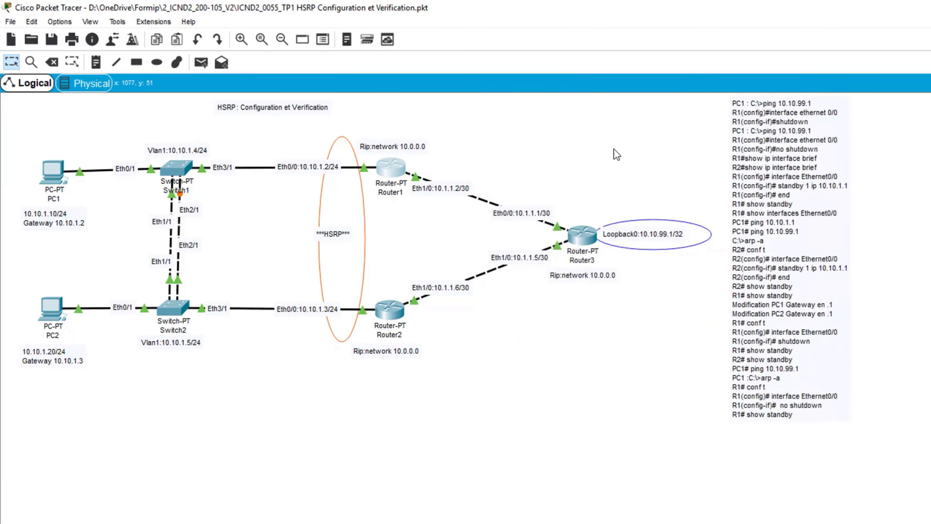
Set PC1's default gateway to 10.10.1.1 in its IP configuration and close the PC's window
{"action": "left_click", "coordinate": [49, 174]}
{"action": "left_click", "coordinate": [426, 182]}
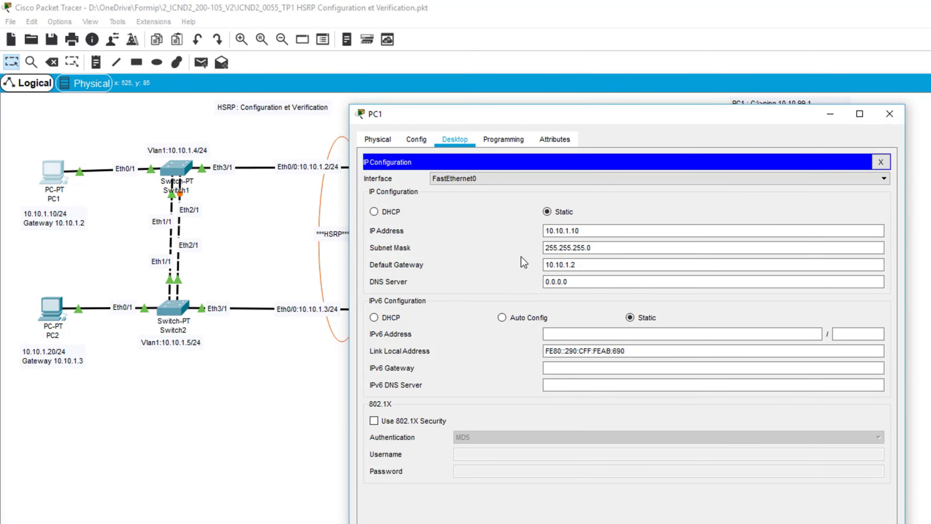
{"action": "left_click", "coordinate": [591, 264]}
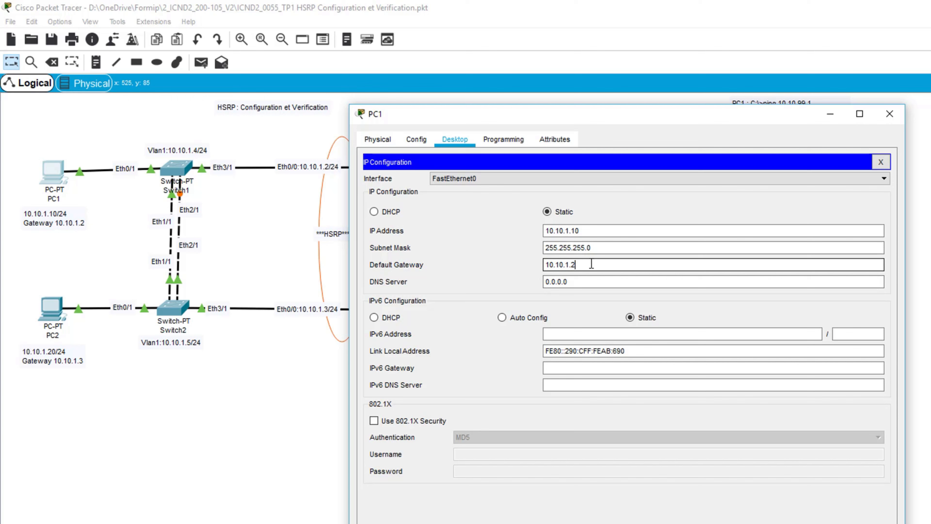
{"action": "key", "text": "BackSpace"}
{"action": "type", "text": "1"}
{"action": "left_click", "coordinate": [594, 283]}
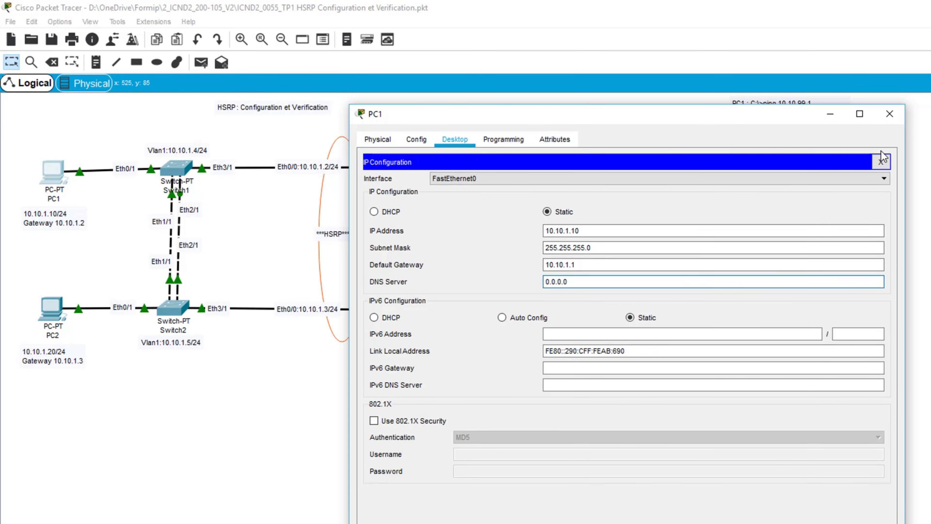
{"action": "left_click", "coordinate": [878, 162]}
{"action": "left_click", "coordinate": [890, 114]}
Open Router1's CLI and enter interface configuration mode for ethernet 0/0
{"action": "left_click", "coordinate": [391, 167]}
{"action": "left_click_drag", "start_coordinate": [882, 154], "coordinate": [650, 113]}
{"action": "key", "text": "Up"}
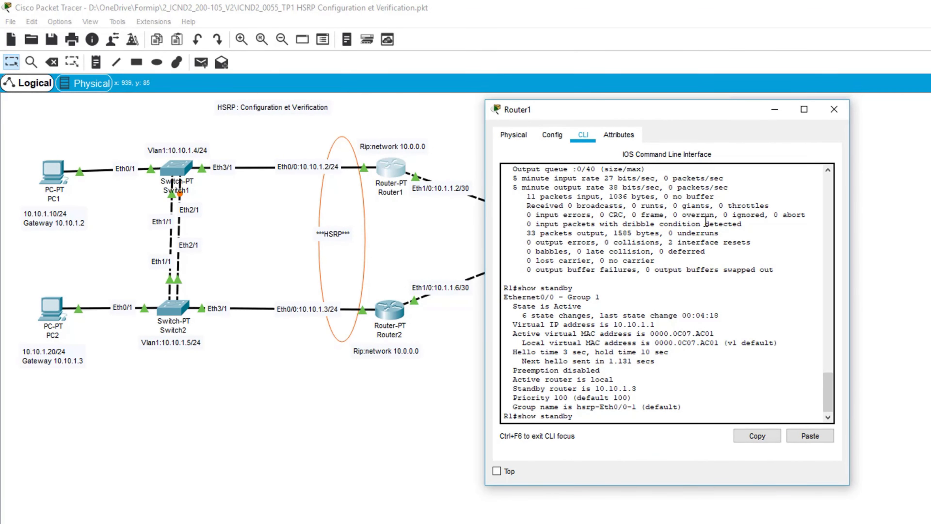
{"action": "key", "text": "Down"}
{"action": "type", "text": "conf t"}
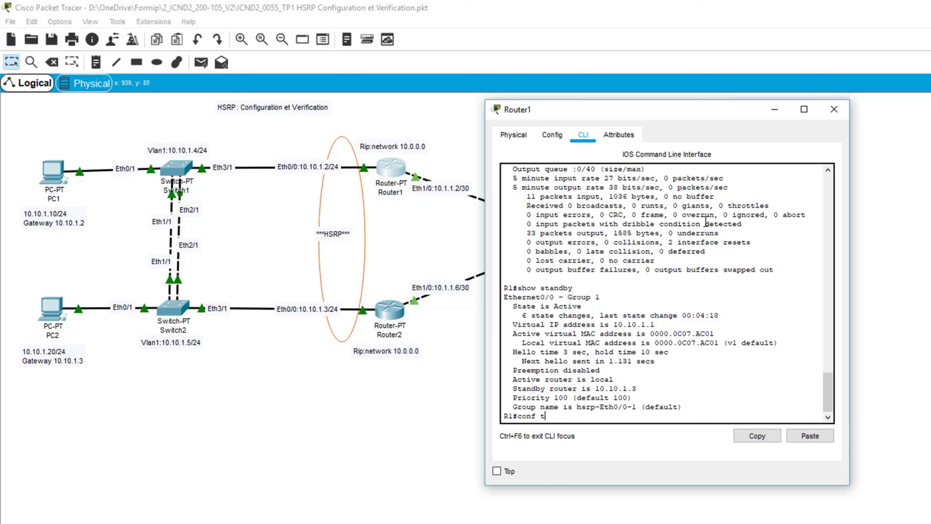
{"action": "key", "text": "Return"}
{"action": "type", "text": "interface ethernet 0/0"}
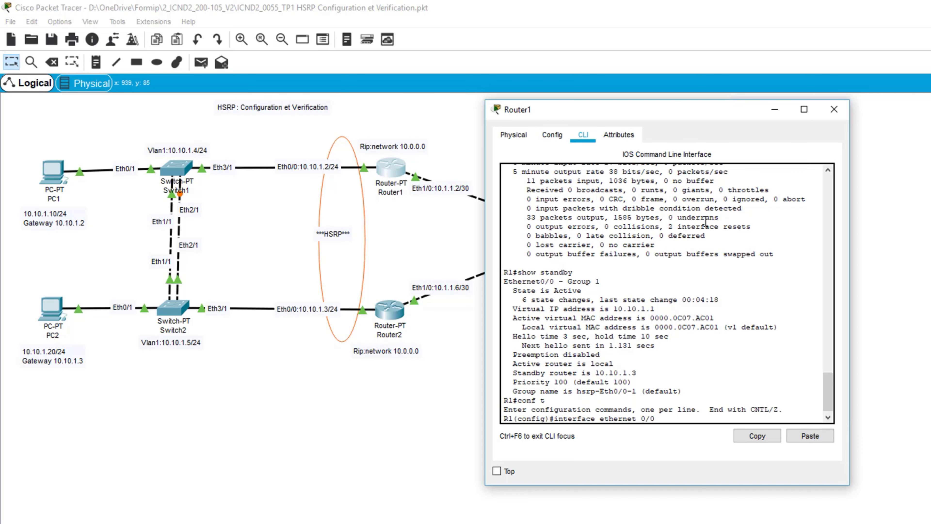
{"action": "key", "text": "Return"}
Shut down Router1's ethernet 0/0 interface with shutdown, and highlight the state transition in the HSRP message
{"action": "type", "text": "standby 1 ip 10.10.1.1"}
{"action": "key", "text": "Up"}
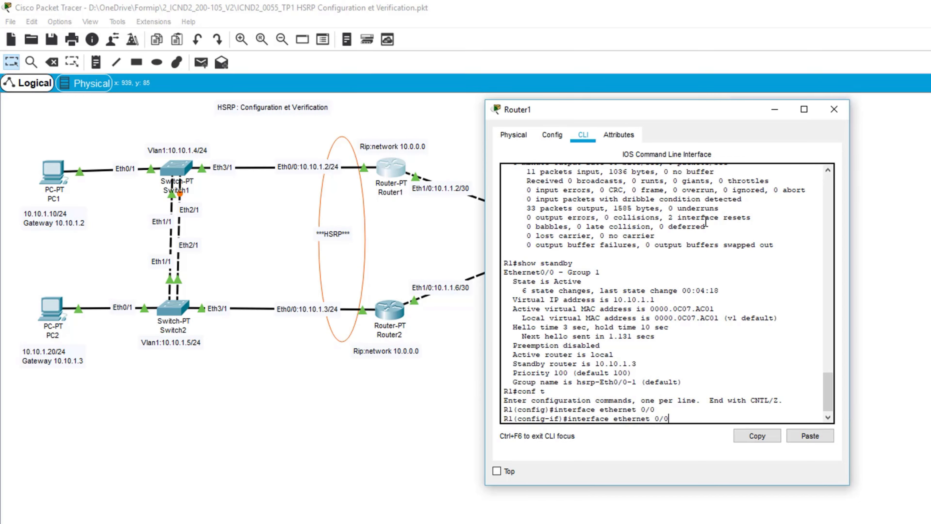
{"action": "key", "text": "Up"}
{"action": "key", "text": "Up"}
{"action": "key", "text": "Return"}
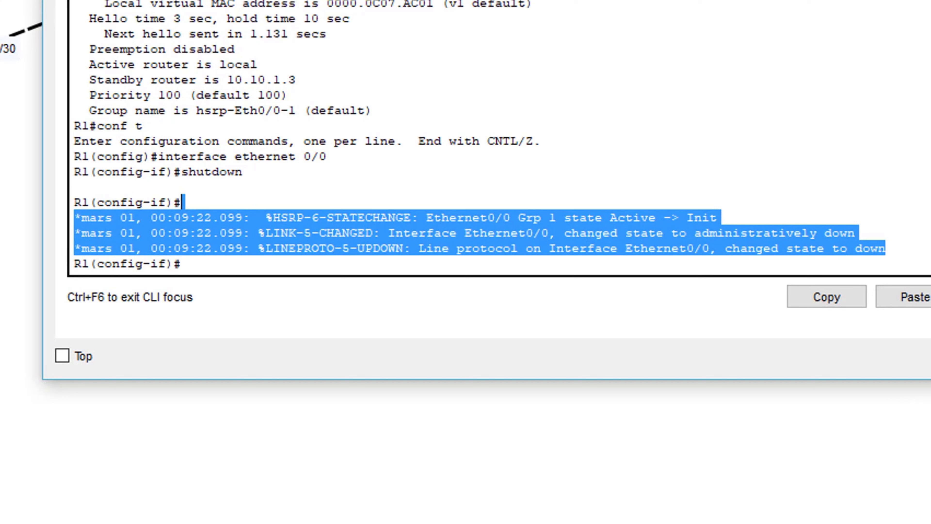
{"action": "left_click_drag", "start_coordinate": [718, 217], "coordinate": [608, 217]}
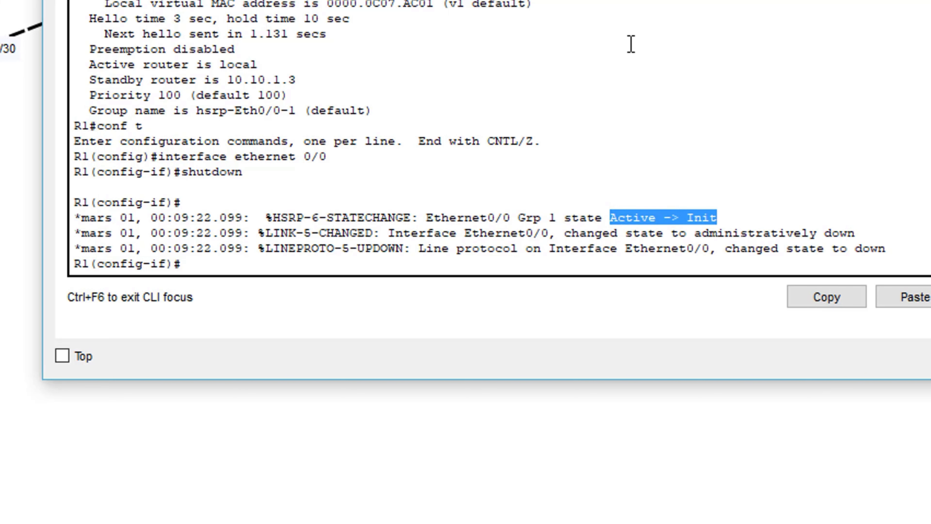
Leave configuration mode on Router1, display its HSRP status with show standby, and highlight the active and standby router lines
{"action": "left_click", "coordinate": [251, 263]}
{"action": "type", "text": "exit"}
{"action": "key", "text": "Return"}
{"action": "type", "text": "exit"}
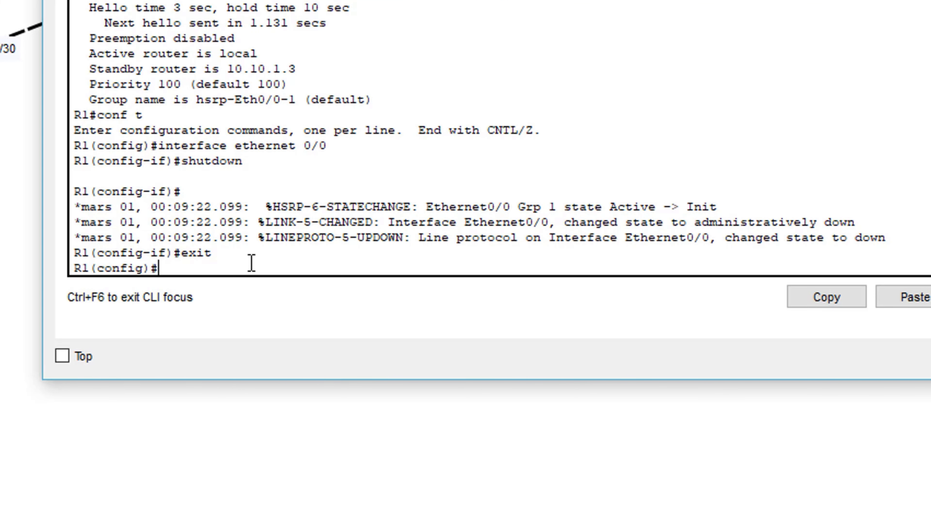
{"action": "key", "text": "Return"}
{"action": "type", "text": "show stan"}
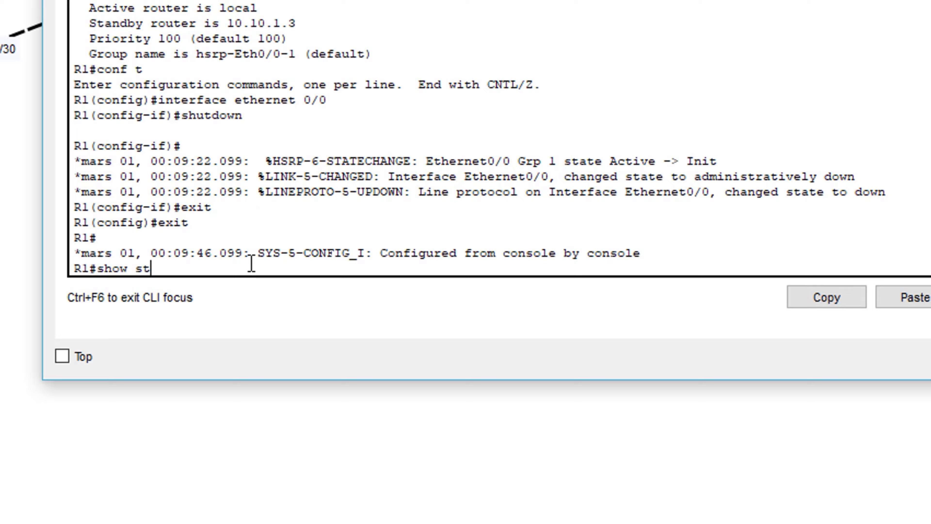
{"action": "key", "text": "Tab"}
{"action": "key", "text": "Return"}
{"action": "left_click_drag", "start_coordinate": [277, 399], "coordinate": [27, 382]}
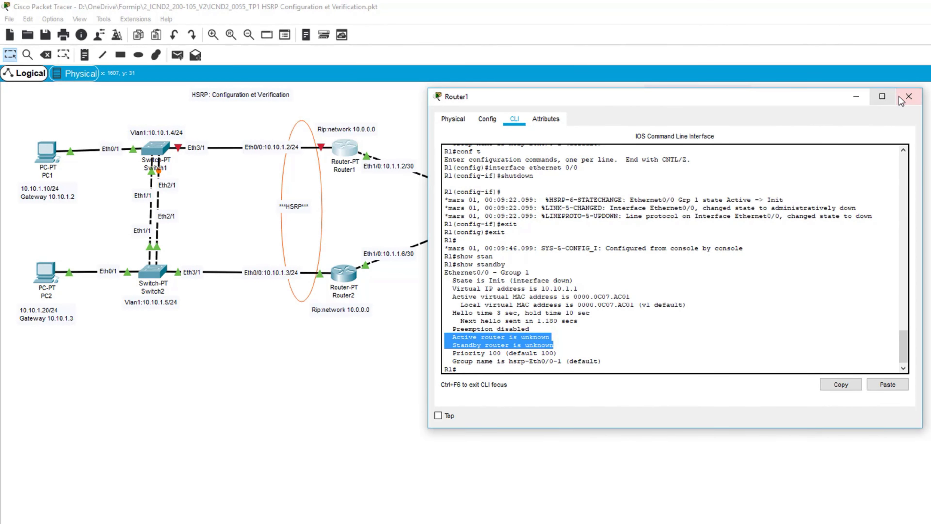
Switch from Router1 to Router2's CLI, widen its window, and highlight the latest HSRP state-change message
{"action": "left_click", "coordinate": [909, 96]}
{"action": "left_click", "coordinate": [344, 273]}
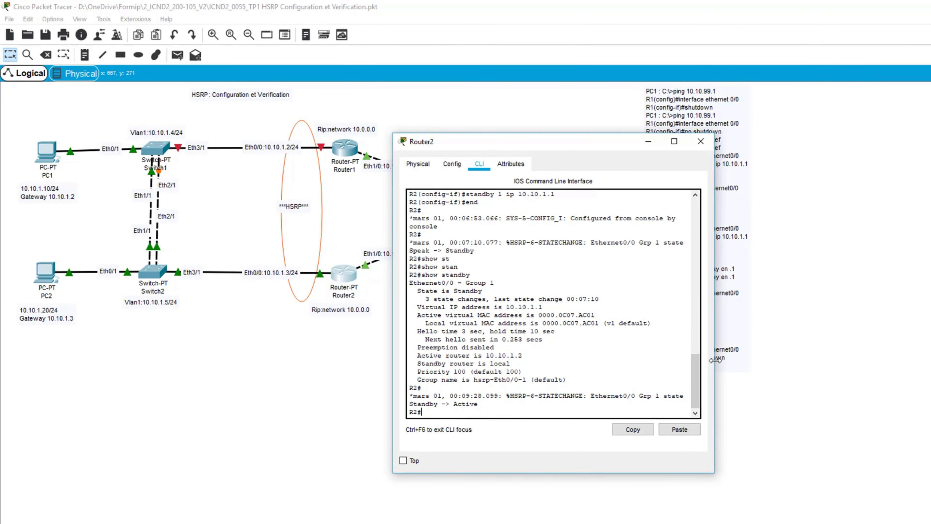
{"action": "left_click_drag", "start_coordinate": [715, 365], "coordinate": [803, 366]}
{"action": "left_click_drag", "start_coordinate": [757, 403], "coordinate": [410, 403]}
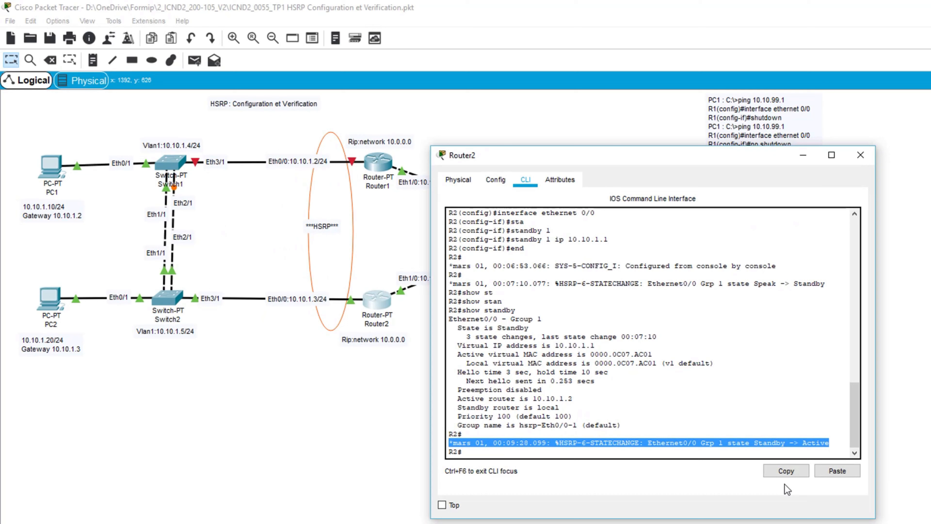
Display Router2's HSRP status with show standby, highlight the active and standby router lines, and close the window
{"action": "left_click", "coordinate": [709, 456]}
{"action": "type", "text": "show"}
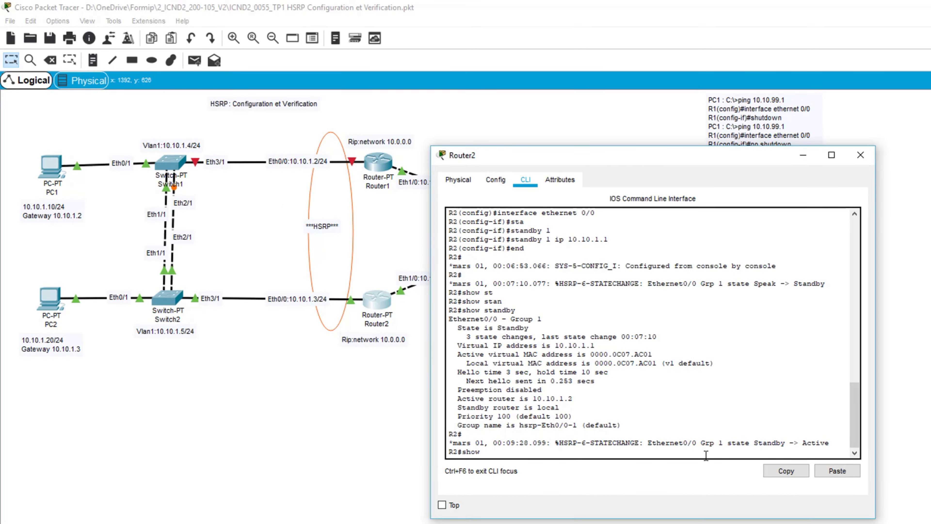
{"action": "type", "text": " stan"}
{"action": "key", "text": "Tab"}
{"action": "key", "text": "Return"}
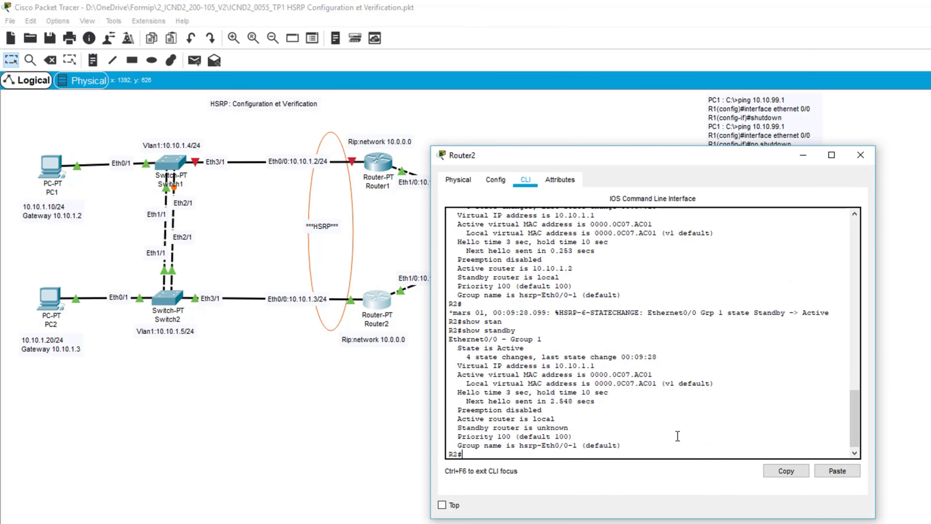
{"action": "left_click_drag", "start_coordinate": [555, 419], "coordinate": [411, 427]}
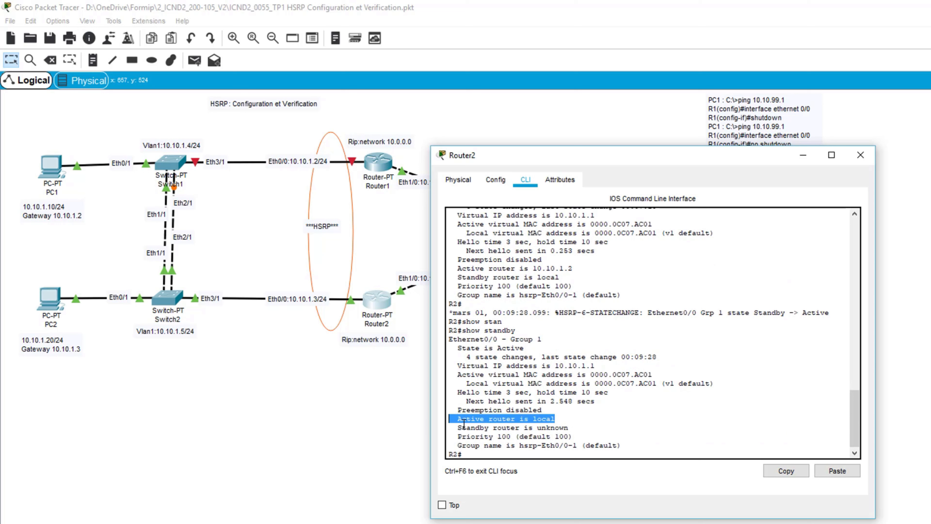
{"action": "left_click_drag", "start_coordinate": [578, 431], "coordinate": [445, 428]}
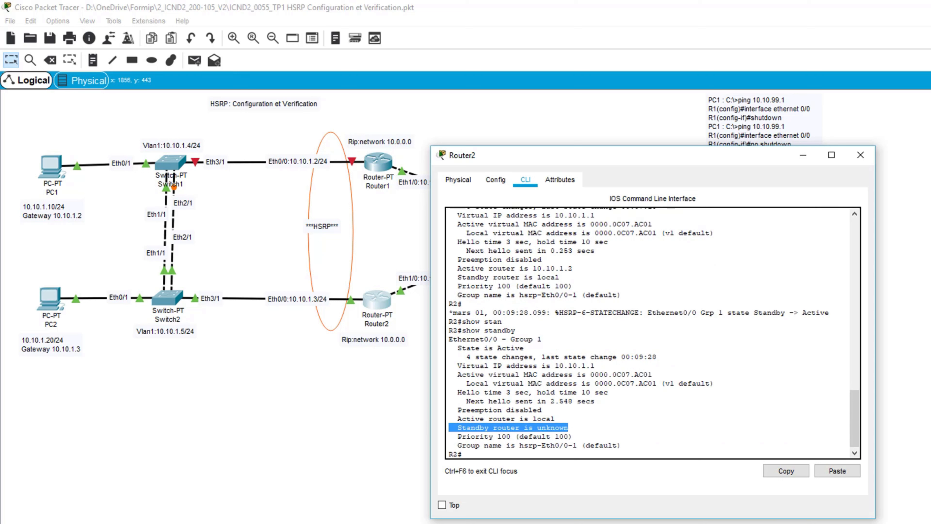
{"action": "left_click", "coordinate": [861, 155]}
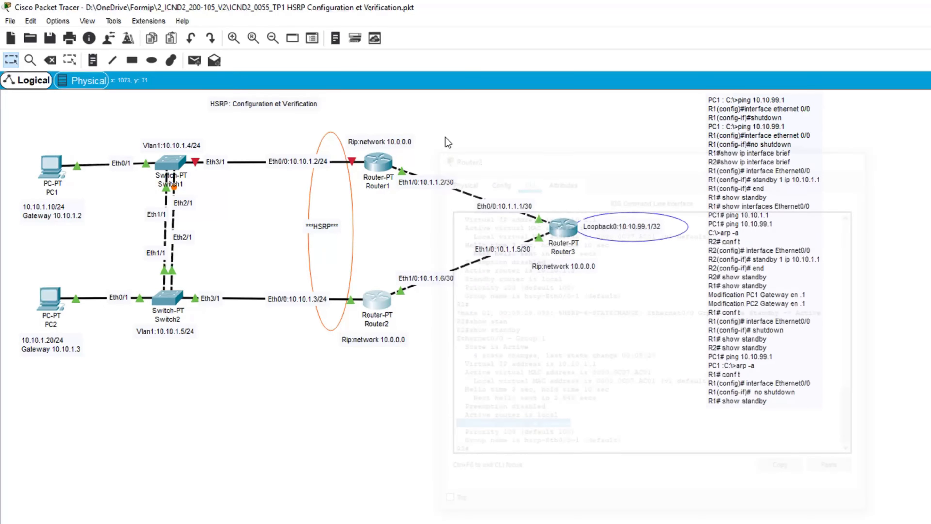
Ping 10.10.99.1 from PC1's command prompt
{"action": "left_click", "coordinate": [66, 170]}
{"action": "left_click_drag", "start_coordinate": [436, 112], "coordinate": [578, 87]}
{"action": "left_click", "coordinate": [818, 165]}
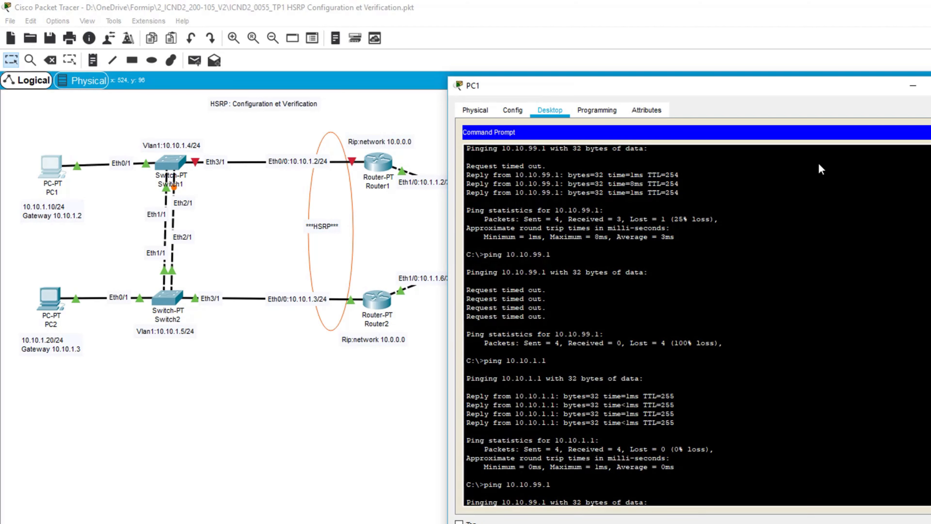
{"action": "key", "text": "Up"}
{"action": "key", "text": "Up"}
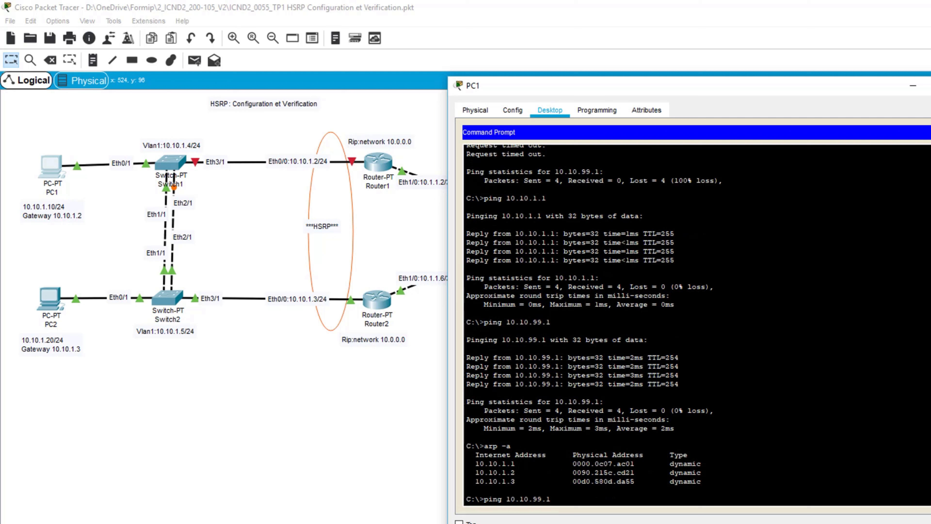
{"action": "key", "text": "Return"}
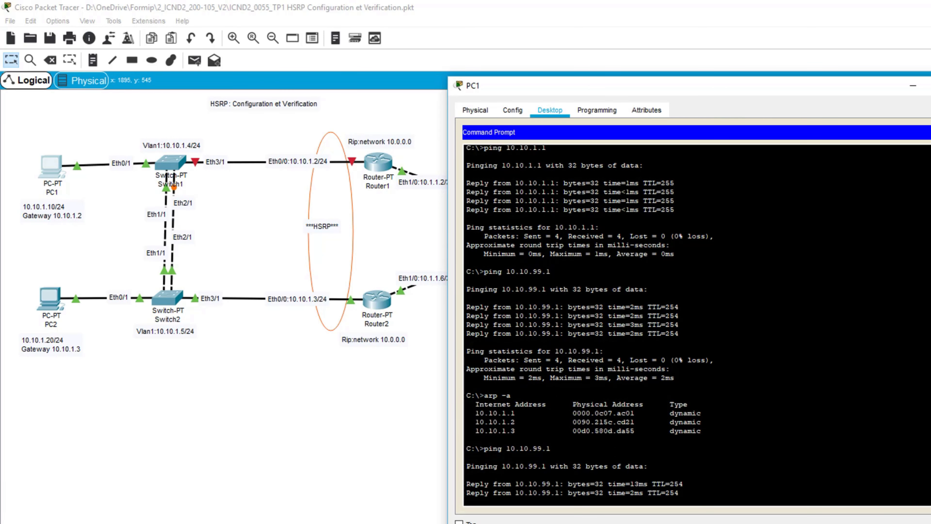
Display PC1's ARP table with arp -a, highlight the 10.10.1.1 entry, and put the PC's window away
{"action": "type", "text": "arp -"}
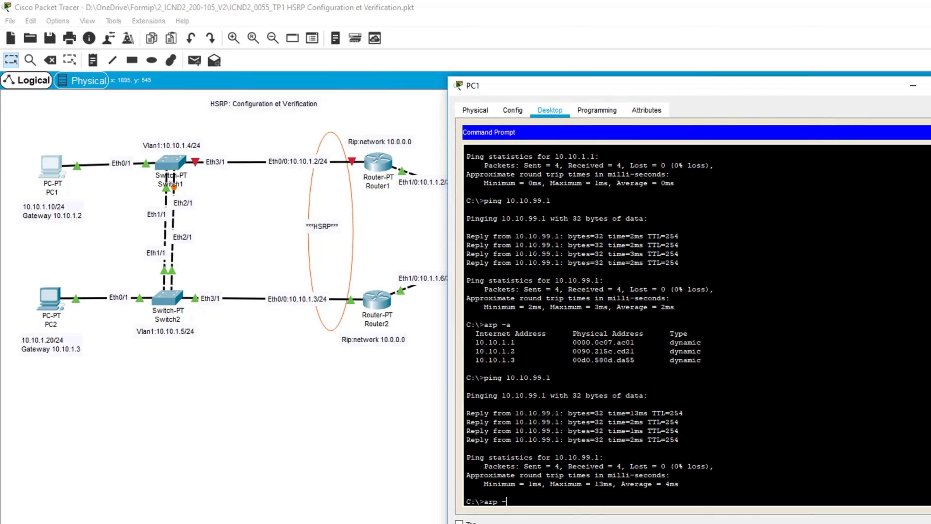
{"action": "type", "text": "a"}
{"action": "key", "text": "Return"}
{"action": "left_click_drag", "start_coordinate": [701, 484], "coordinate": [465, 484]}
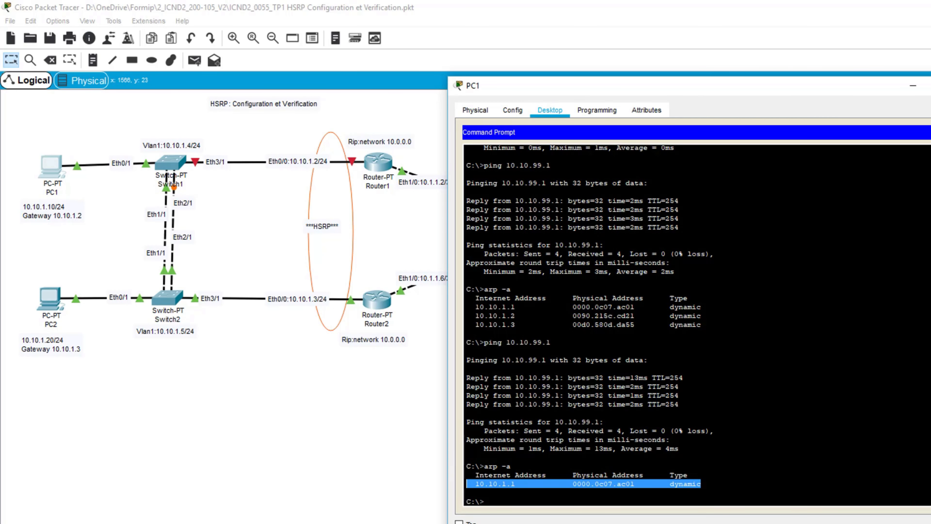
{"action": "left_click", "coordinate": [913, 85]}
Reopen Router1's CLI and enter configuration mode for interface ethernet 0/0
{"action": "left_click", "coordinate": [373, 160]}
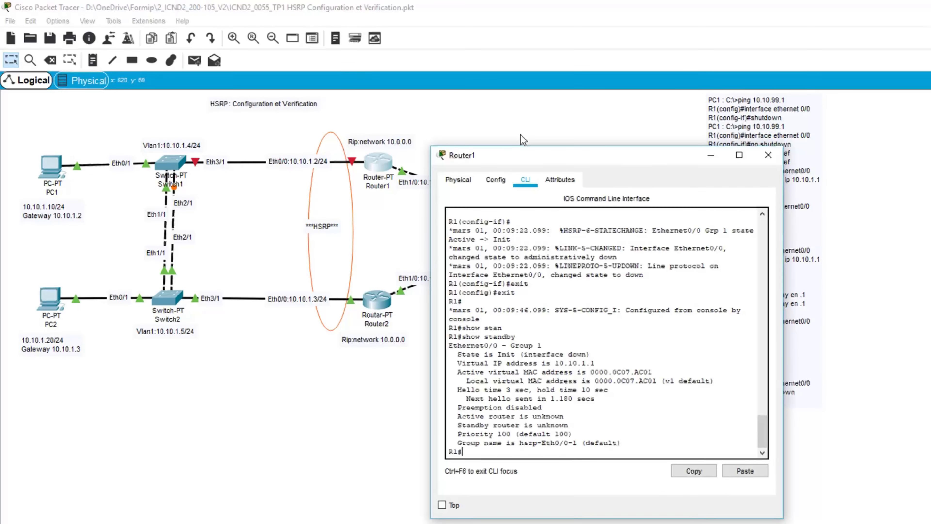
{"action": "left_click_drag", "start_coordinate": [527, 155], "coordinate": [568, 128]}
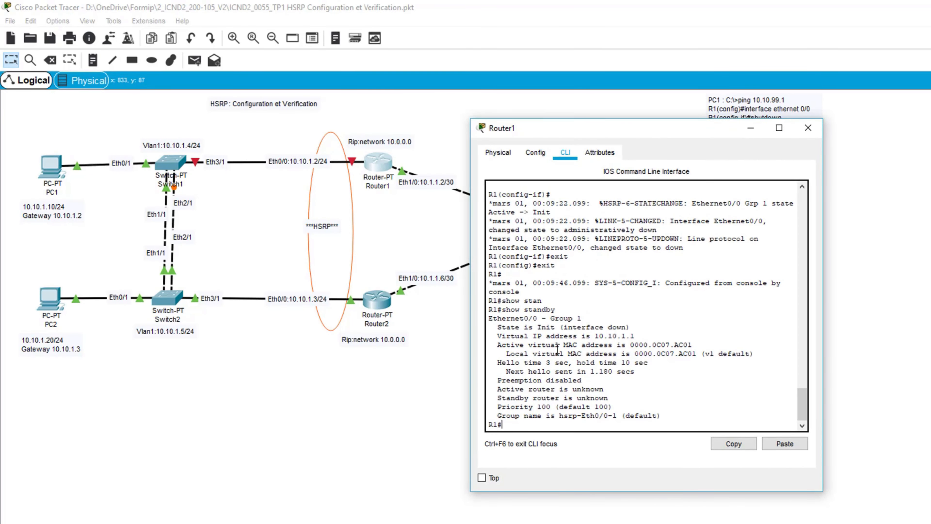
{"action": "type", "text": "conf t"}
{"action": "key", "text": "Return"}
{"action": "type", "text": "interface ethernet 0/0"}
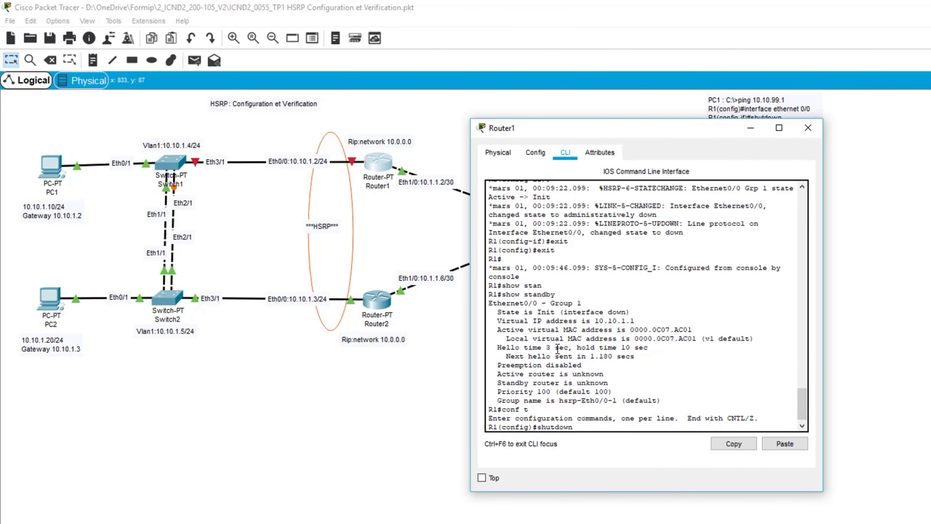
{"action": "key", "text": "Return"}
Re-enable Router1's ethernet 0/0 interface with no shutdown, and exit interface configuration mode
{"action": "type", "text": "standby 1 ip 10.10.1.1"}
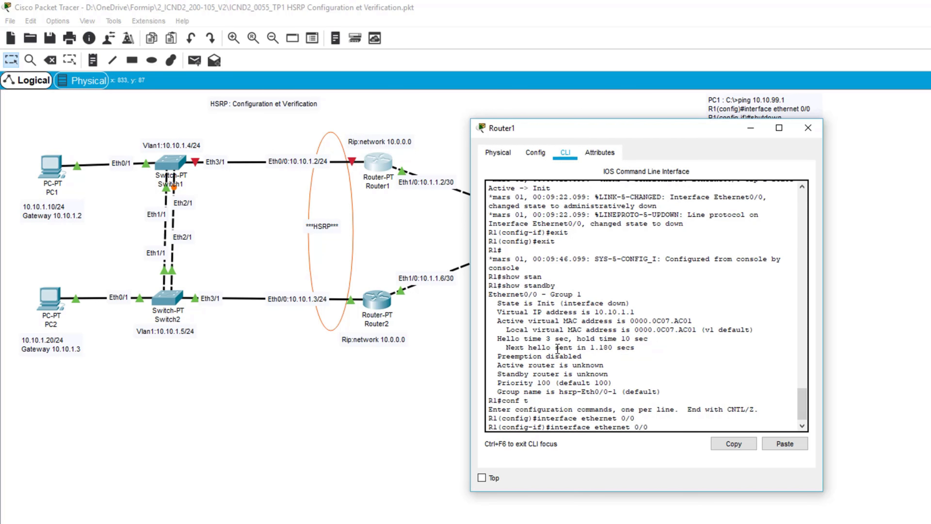
{"action": "key", "text": "BackSpace"}
{"action": "key", "text": "BackSpace"}
{"action": "key", "text": "BackSpace"}
{"action": "key", "text": "BackSpace"}
{"action": "key", "text": "BackSpace"}
{"action": "key", "text": "BackSpace"}
{"action": "key", "text": "BackSpace"}
{"action": "key", "text": "BackSpace"}
{"action": "key", "text": "BackSpace"}
{"action": "key", "text": "BackSpace"}
{"action": "key", "text": "BackSpace"}
{"action": "key", "text": "BackSpace"}
{"action": "key", "text": "BackSpace"}
{"action": "key", "text": "BackSpace"}
{"action": "key", "text": "BackSpace"}
{"action": "key", "text": "BackSpace"}
{"action": "key", "text": "BackSpace"}
{"action": "key", "text": "BackSpace"}
{"action": "key", "text": "BackSpace"}
{"action": "key", "text": "BackSpace"}
{"action": "type", "text": "no shutdown"}
{"action": "key", "text": "Return"}
{"action": "type", "text": "exit"}
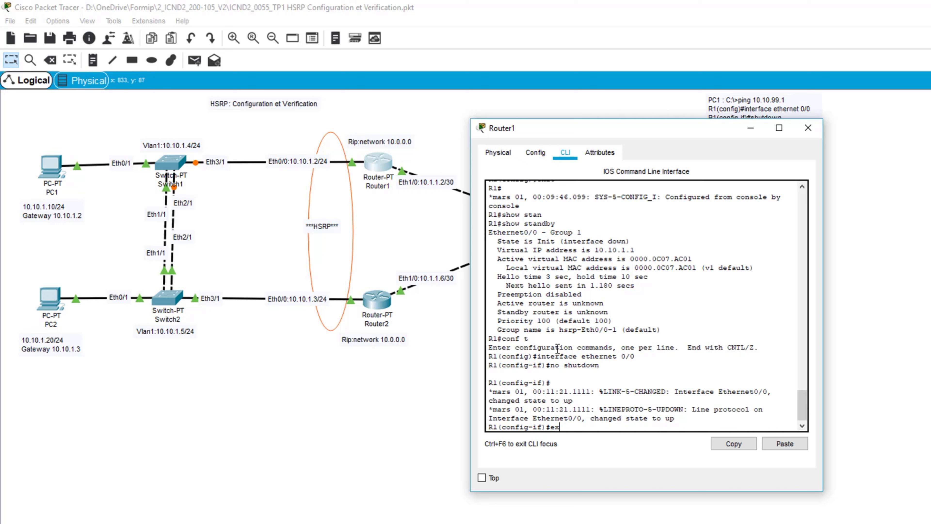
{"action": "key", "text": "Return"}
Widen Router1's CLI window, highlight the new HSRP state-change messages, and exit global configuration mode
{"action": "left_click_drag", "start_coordinate": [823, 341], "coordinate": [930, 342]}
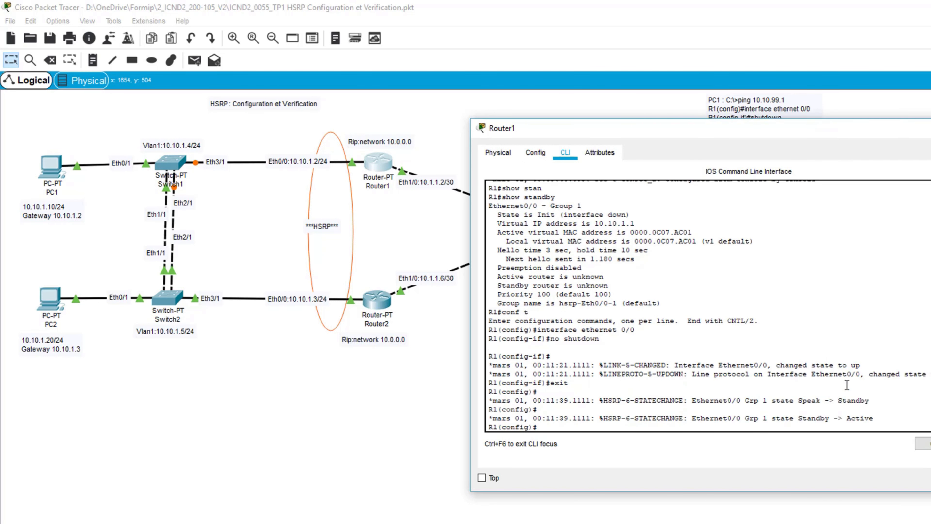
{"action": "left_click_drag", "start_coordinate": [896, 421], "coordinate": [489, 402]}
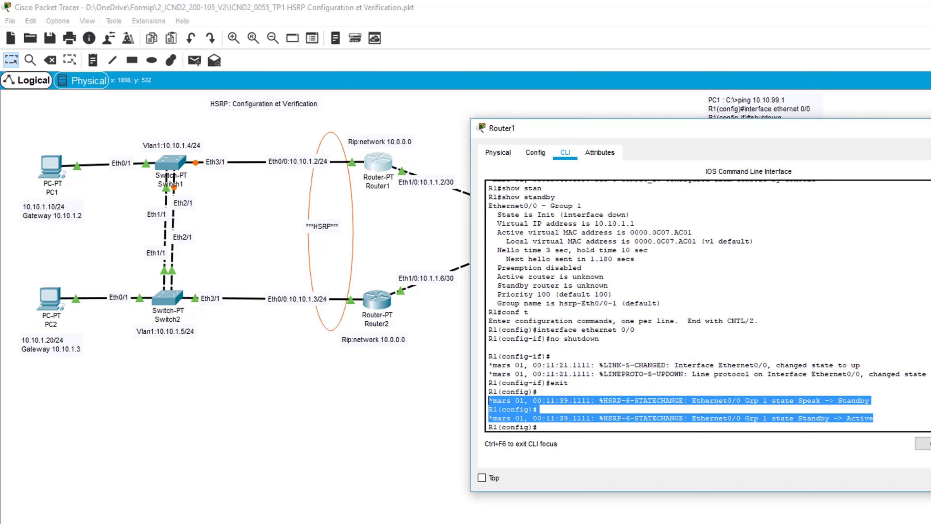
{"action": "left_click", "coordinate": [553, 426]}
{"action": "type", "text": "exit"}
{"action": "key", "text": "Return"}
Display Router1's HSRP status with show standby and highlight the preemption line
{"action": "type", "text": "sh"}
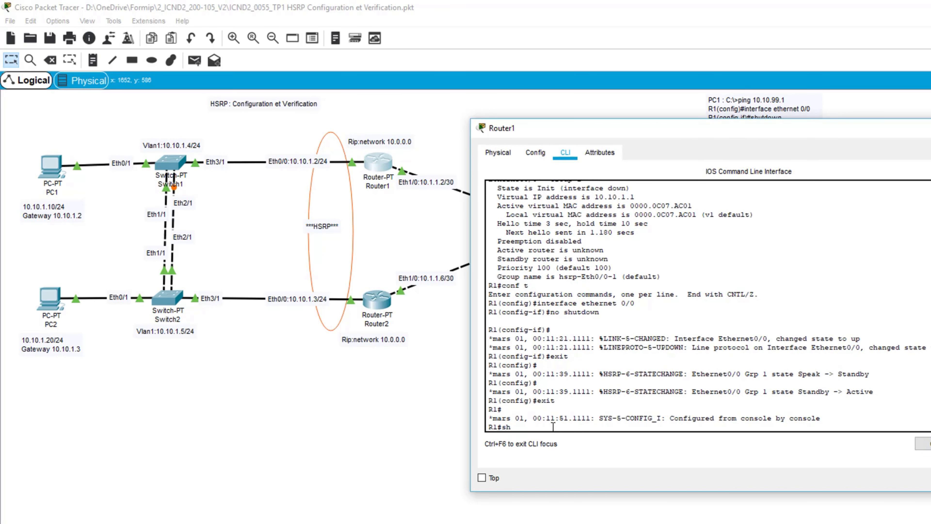
{"action": "type", "text": "ow st"}
{"action": "key", "text": "Tab"}
{"action": "type", "text": "a"}
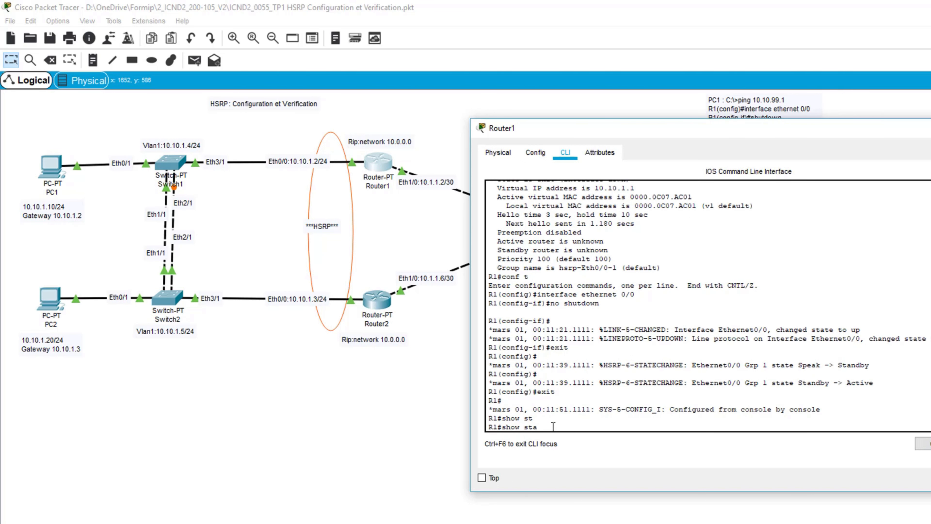
{"action": "type", "text": "n"}
{"action": "key", "text": "Tab"}
{"action": "type", "text": "dby"}
{"action": "key", "text": "Return"}
{"action": "left_click_drag", "start_coordinate": [582, 383], "coordinate": [489, 383]}
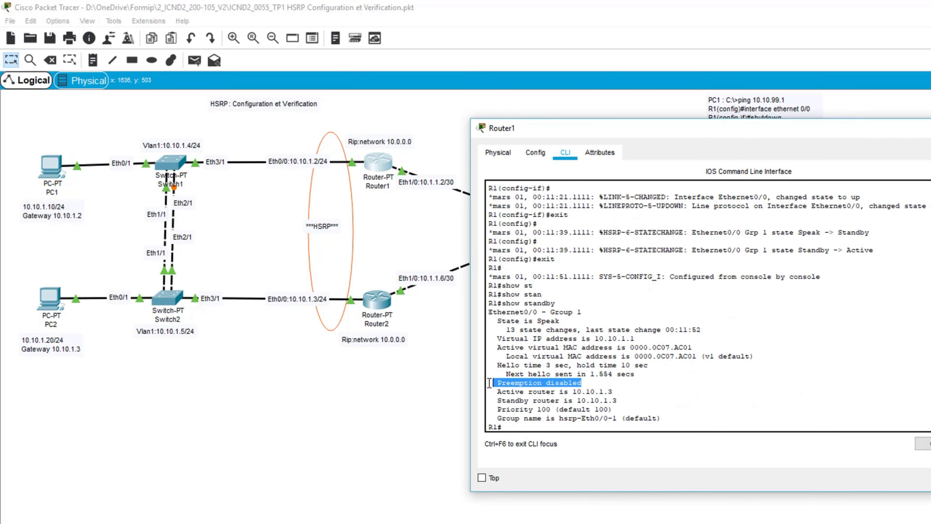
{"action": "key", "text": "Return"}
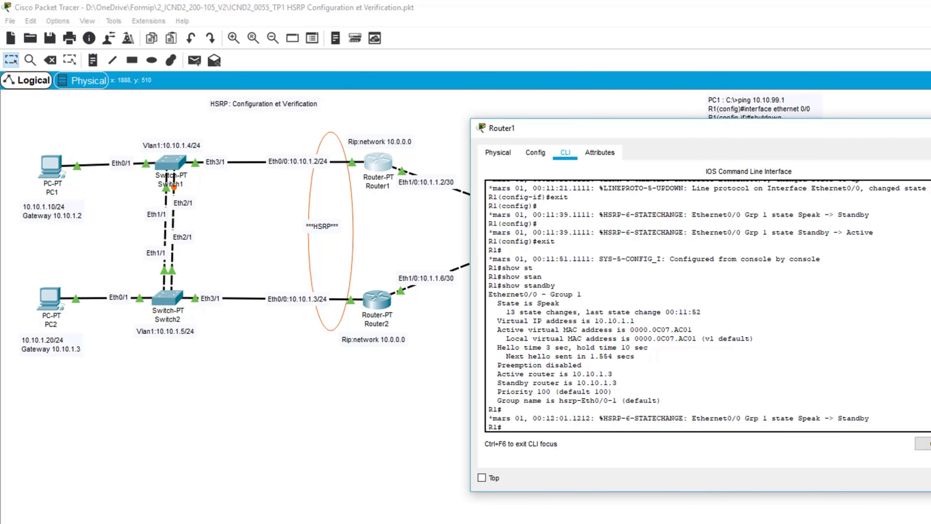